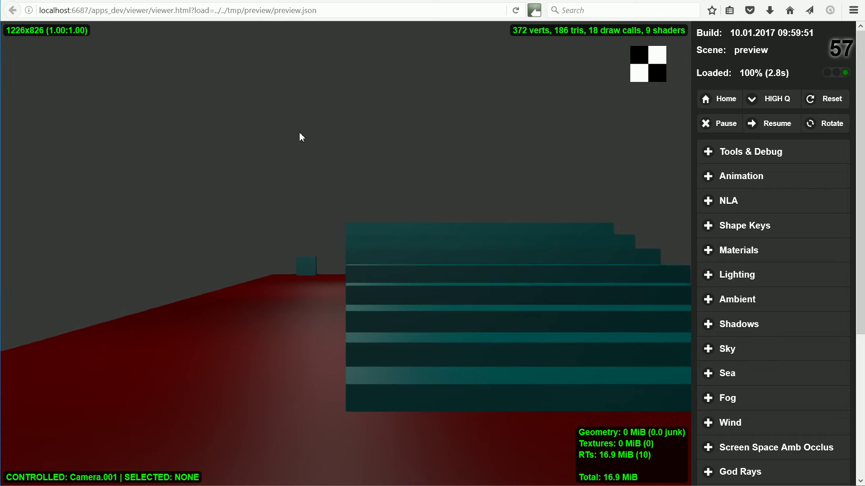
Turn the viewer camera toward the teal stairs and walk up onto the yellow platform.
key("Left")
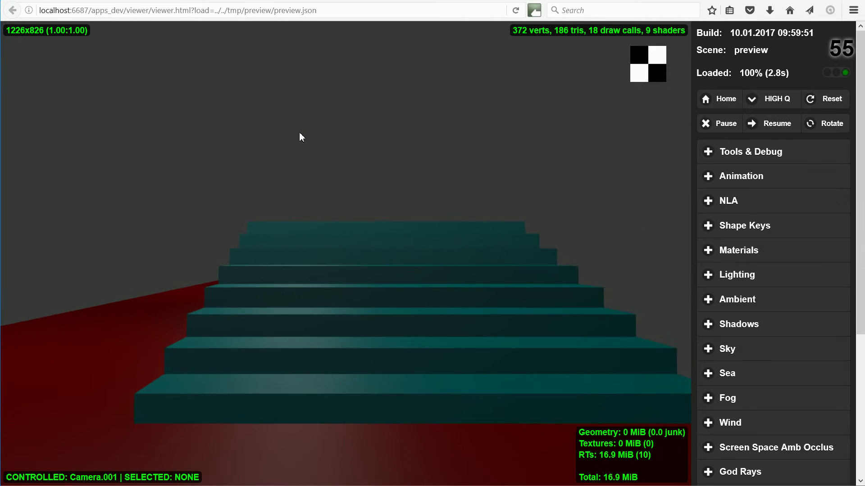
key("Up")
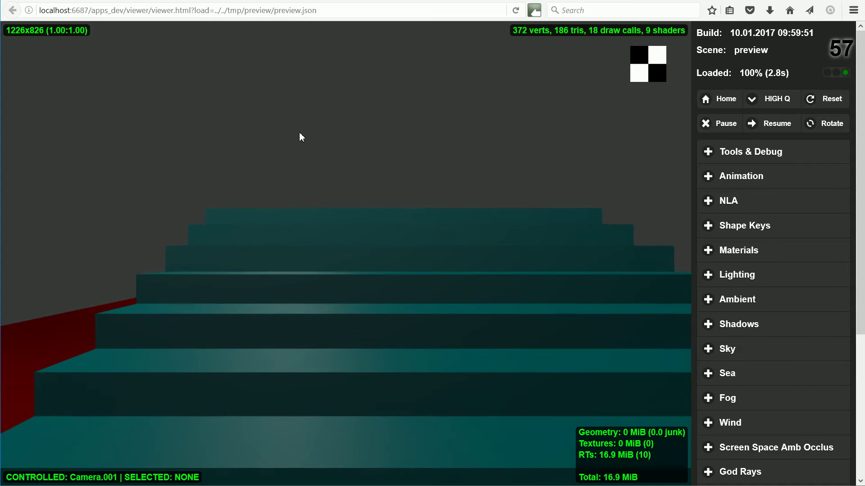
key("Up")
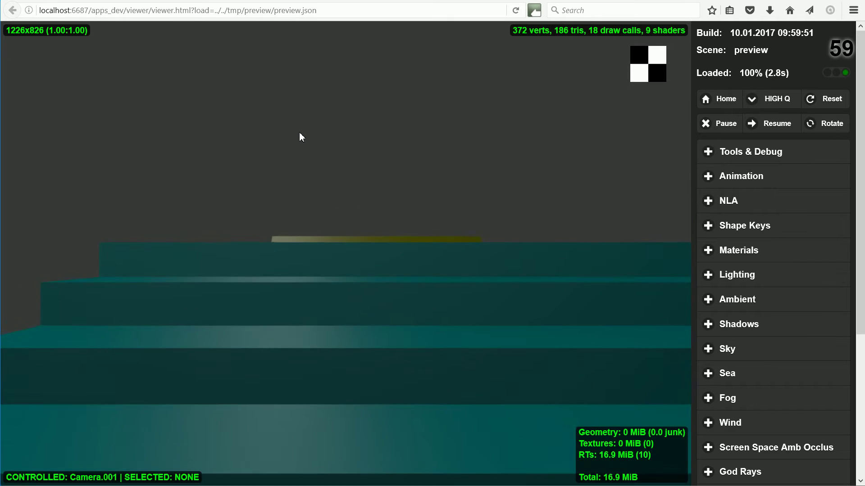
key("Up")
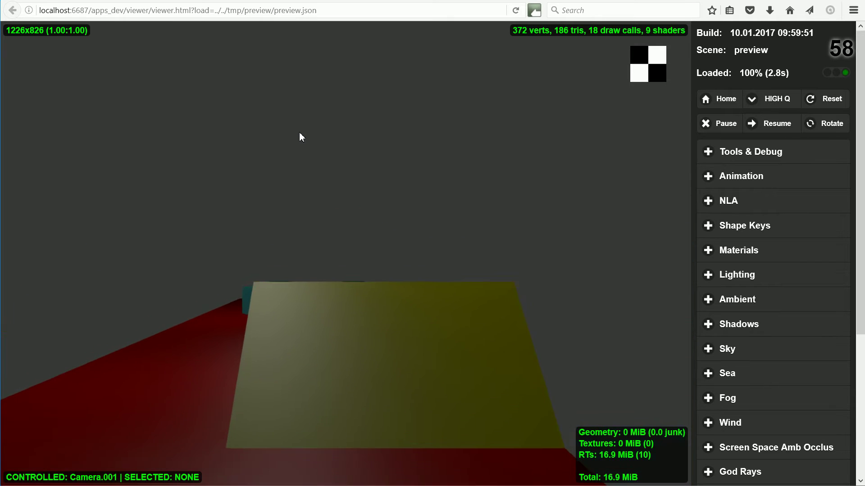
Walk across the yellow platform toward the red platform's boxes, then switch back to Blender.
key("Up")
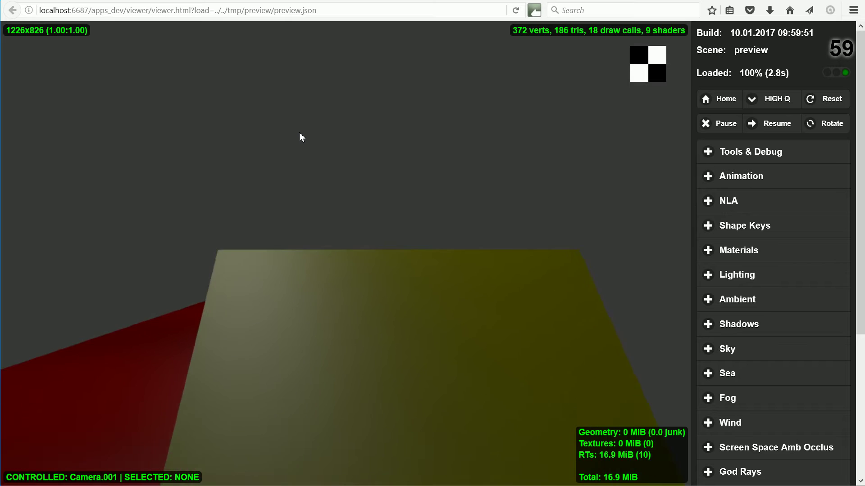
key("Up")
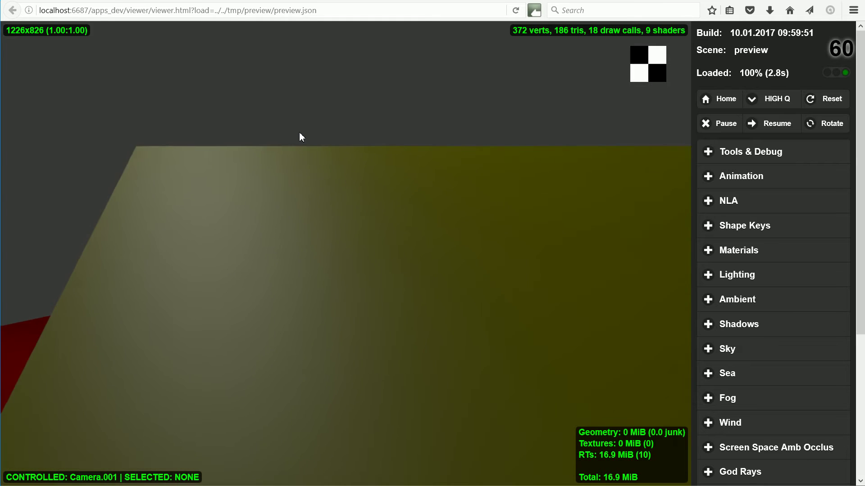
key("Up")
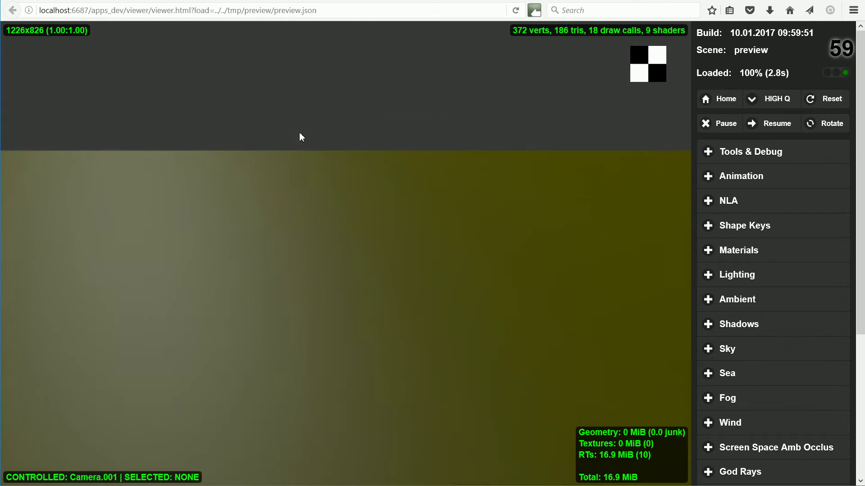
key("Up")
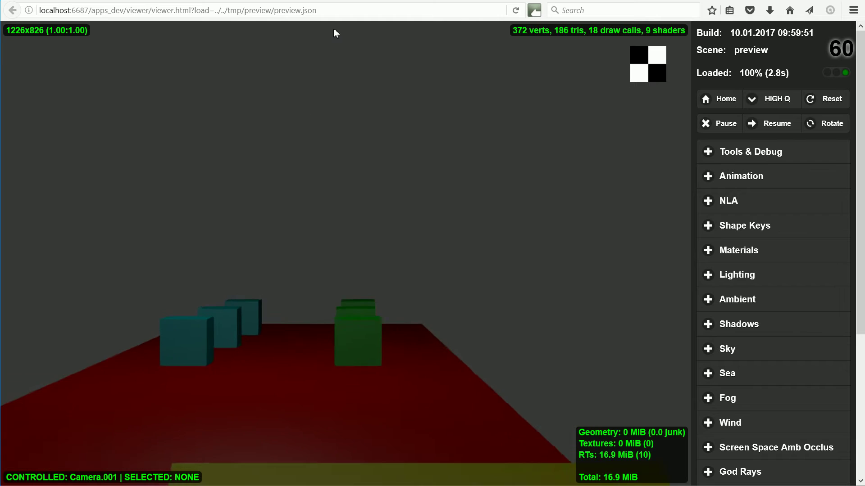
key("alt+Tab")
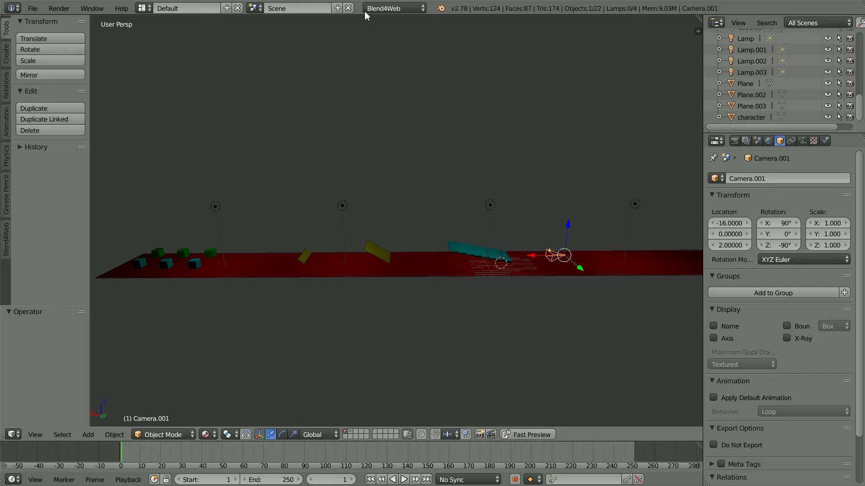
right_click(378, 249)
middle_click_drag(379, 321, 374, 294)
right_click(305, 309)
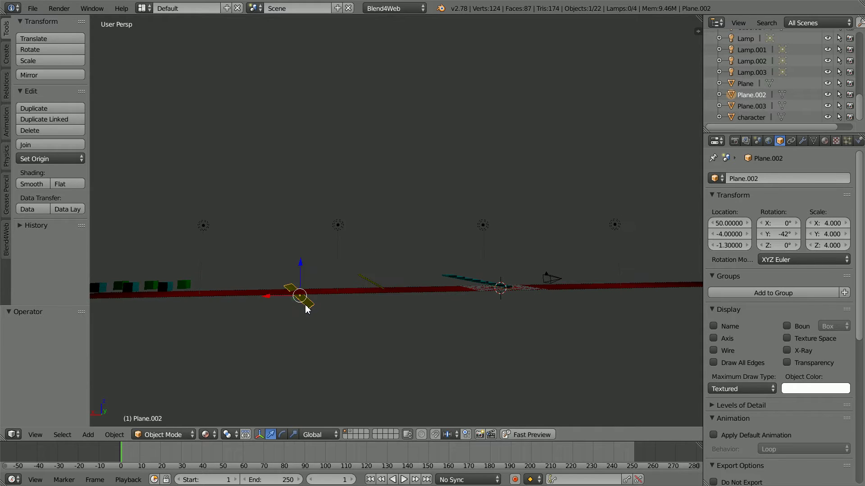
right_click(370, 283)
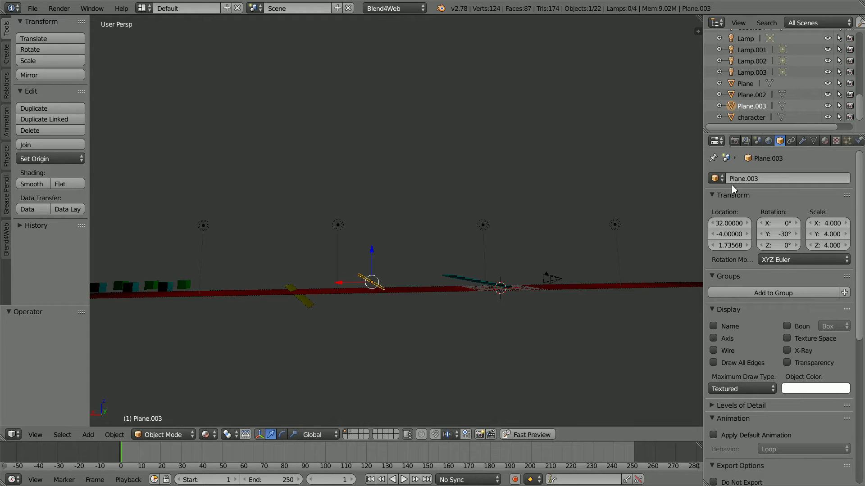
left_click(858, 141)
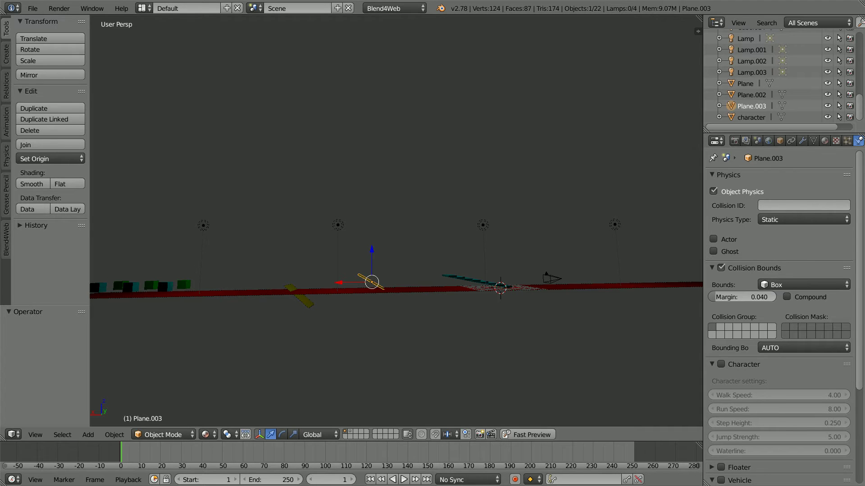
left_click(780, 141)
left_click(783, 238)
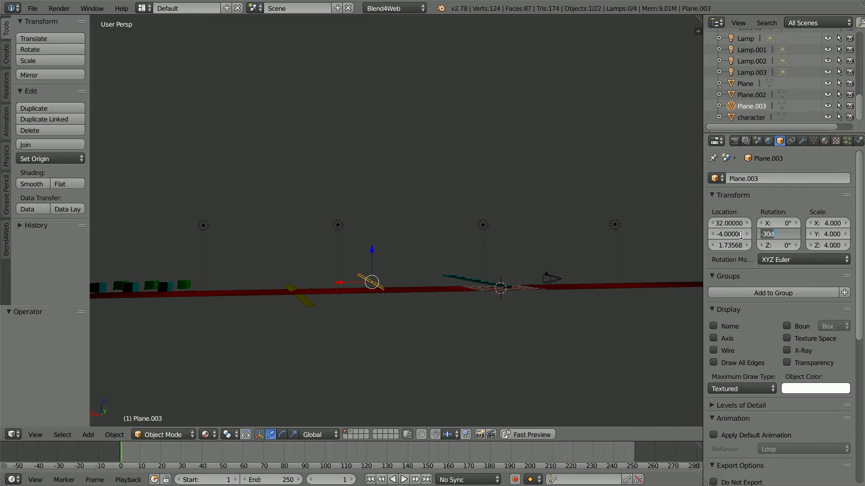
right_click(304, 303)
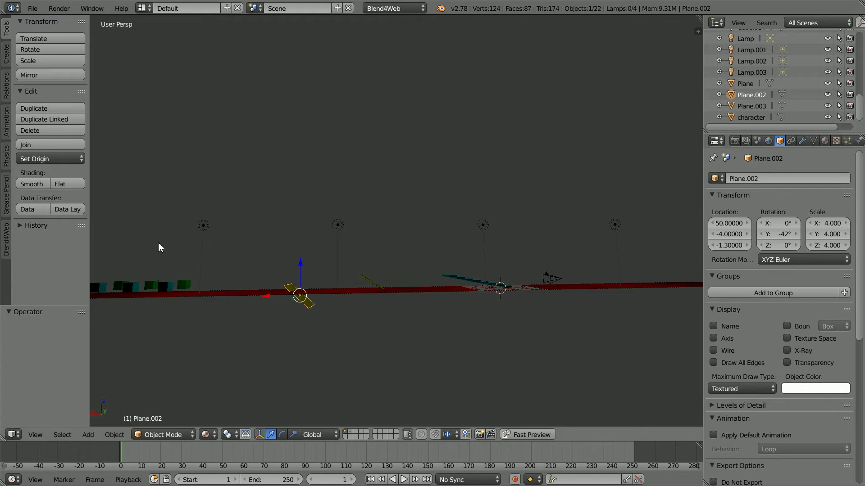
middle_click_drag(158, 248, 423, 261)
Compare rigid-body Mass of Cube.012, Cube.013 and Cube.014 in the Physics tab (10, 100, 1000).
scroll(421, 262, "up", 5)
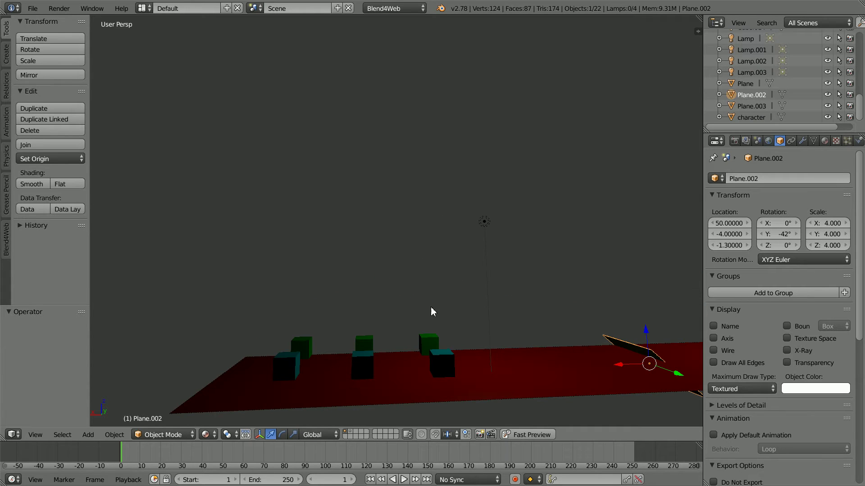
right_click(452, 369)
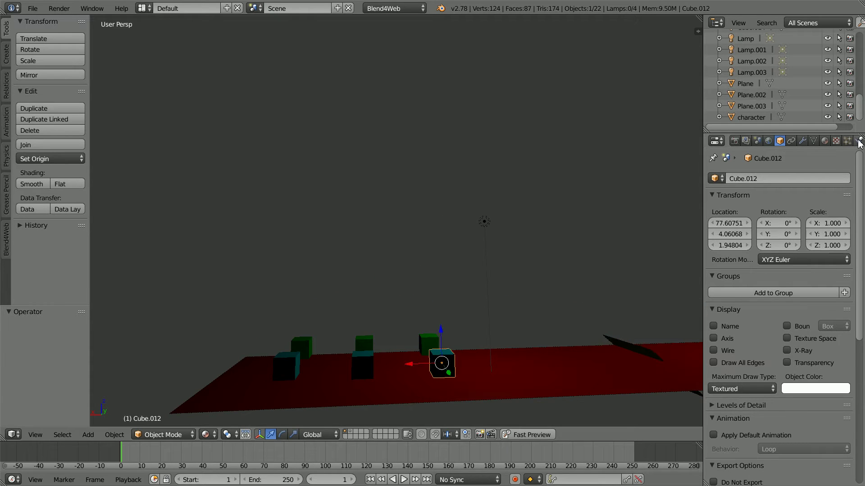
left_click(858, 141)
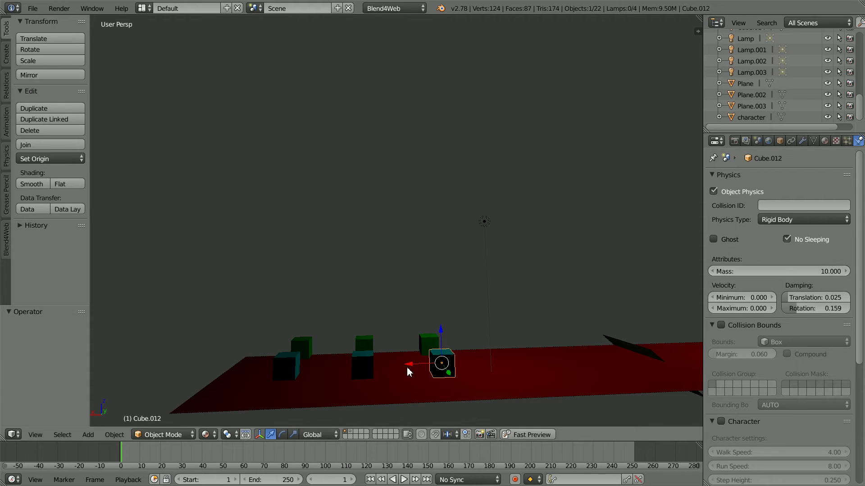
right_click(366, 377)
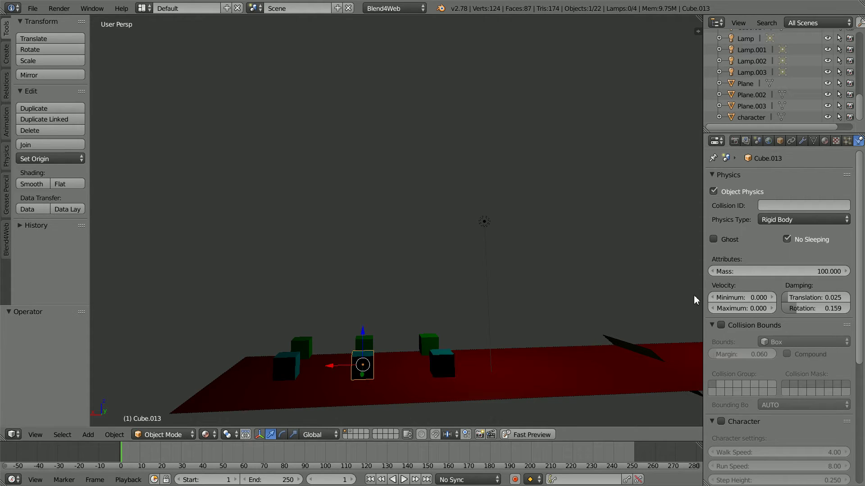
right_click(288, 369)
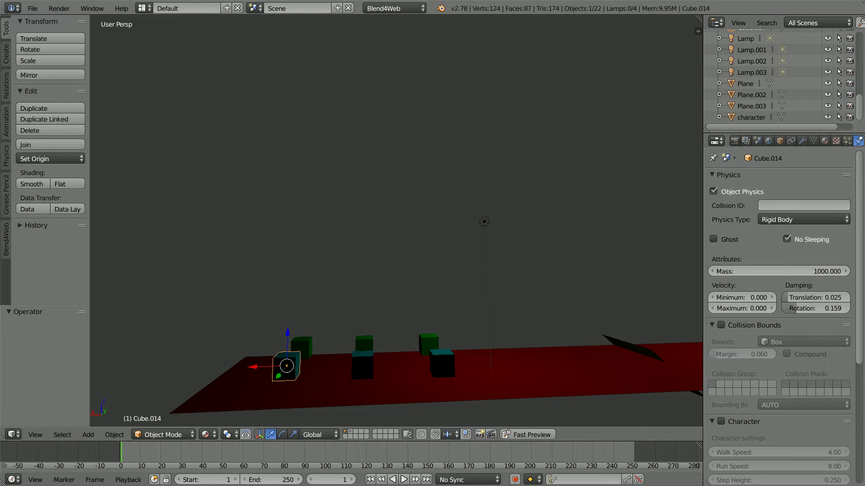
Inspect material collision settings of Cube.014, green Cube.002 (Elasticity 1.000), character and Plane.002.
left_click(824, 141)
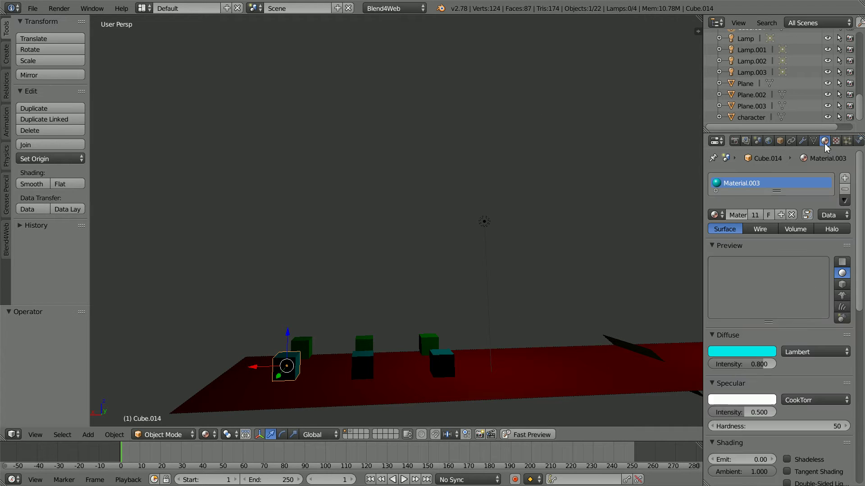
scroll(858, 171, "down", 15)
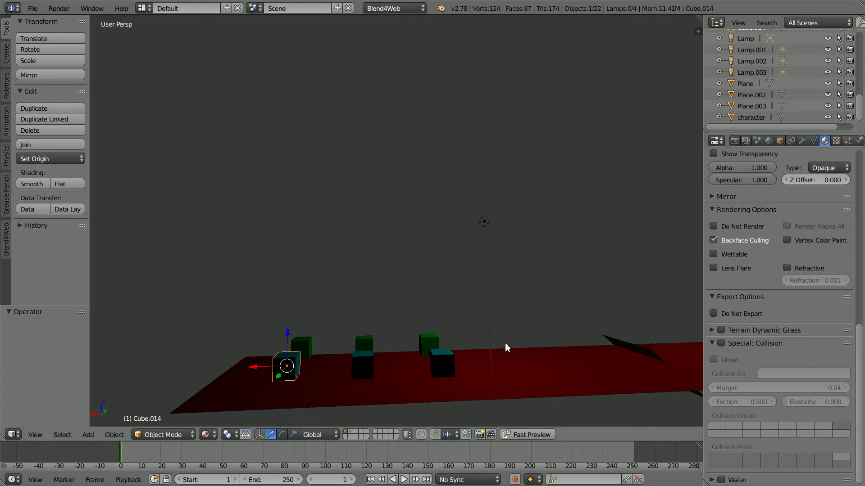
left_click(311, 352)
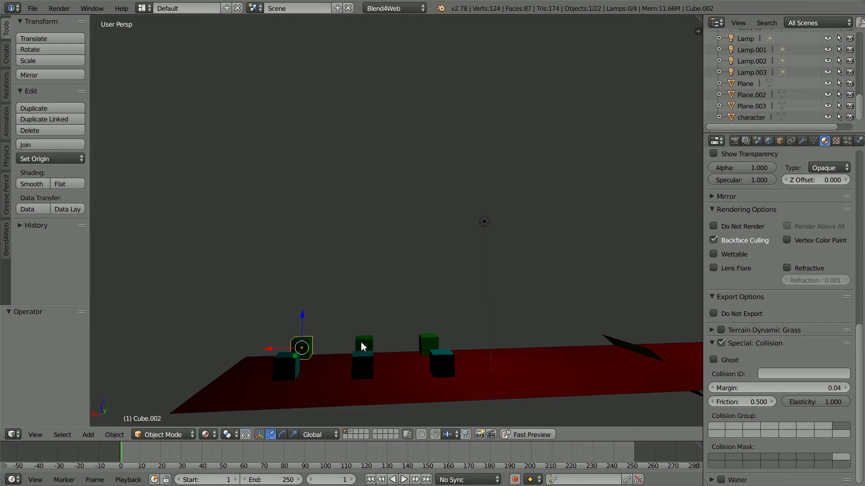
left_click(754, 118)
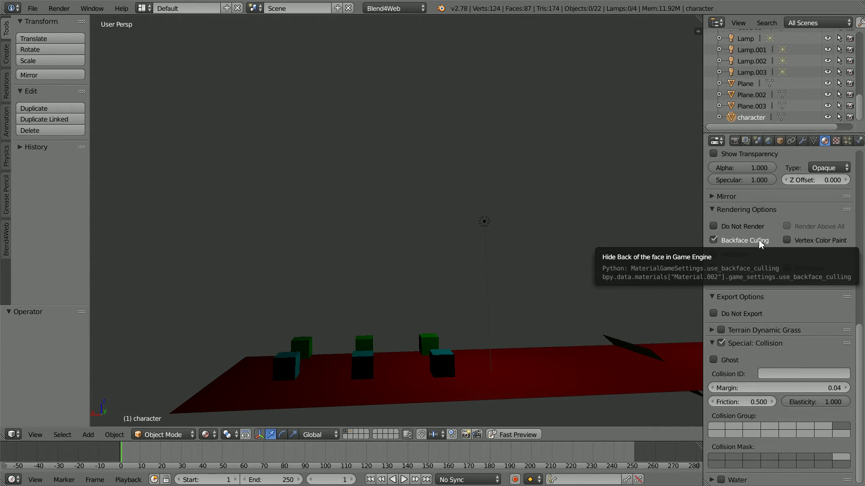
right_click(624, 351)
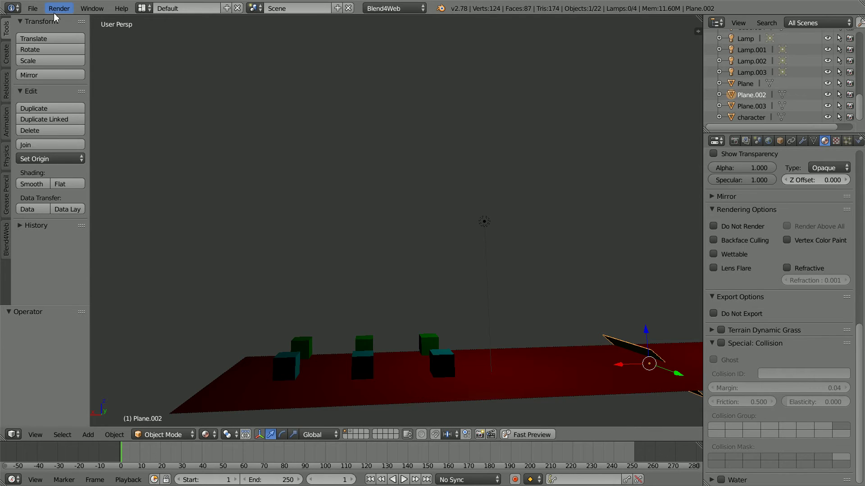
Open the recent file character7.blend and show the character object's physics settings.
left_click(32, 9)
mouse_move(121, 48)
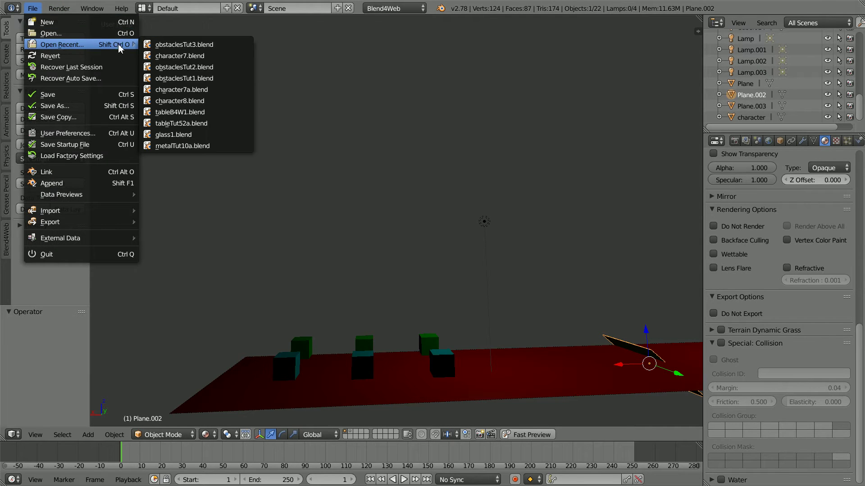
left_click(164, 55)
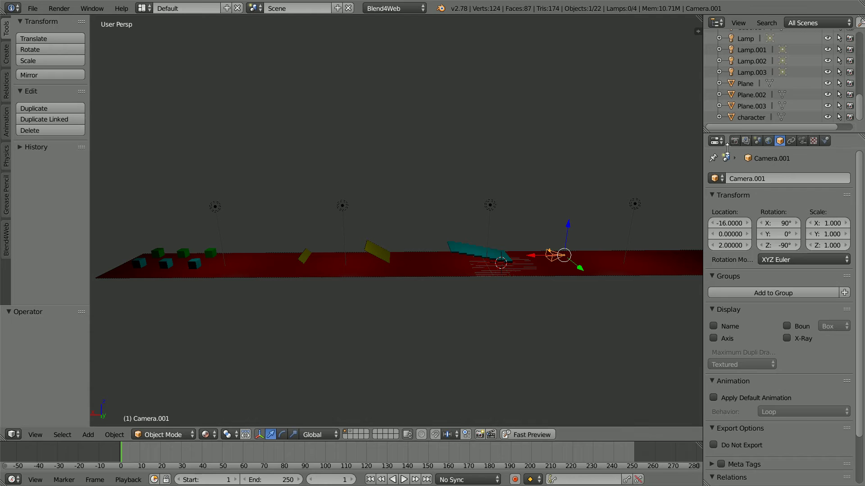
left_click(749, 117)
left_click(858, 141)
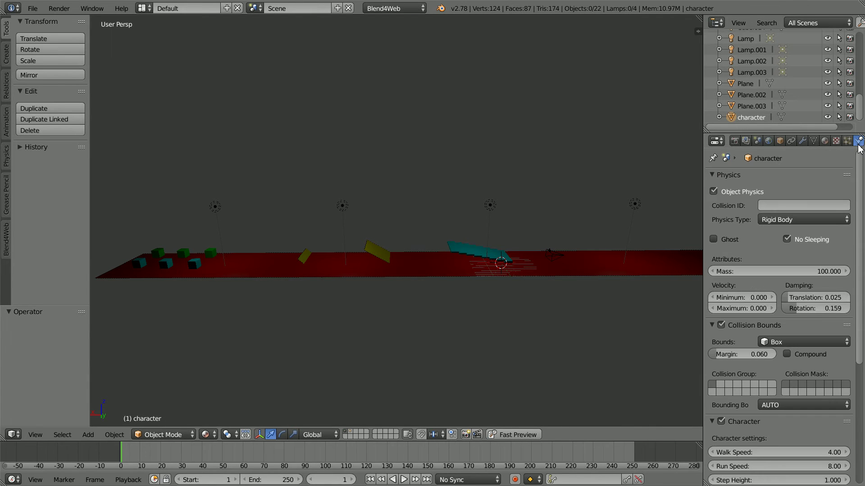
scroll(860, 189, "down", 5)
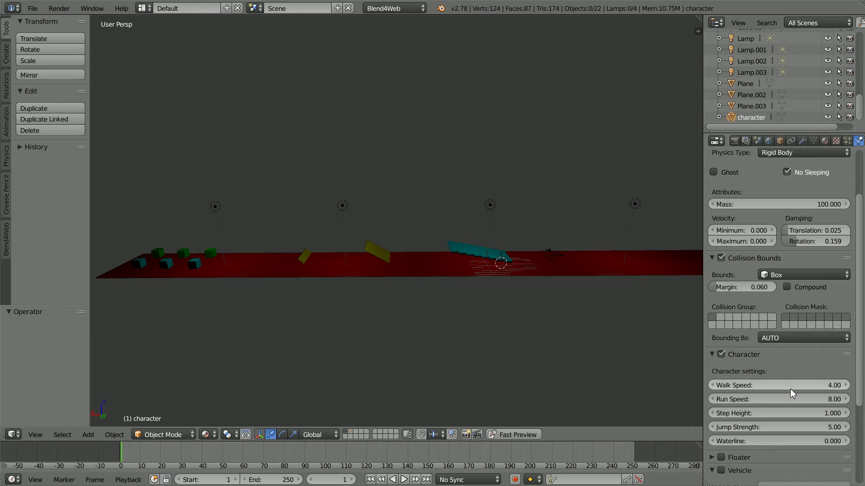
Set Walk Speed to 10 and push Run Speed to its 20.00 maximum, Step Height staying 1.000.
left_click(829, 386)
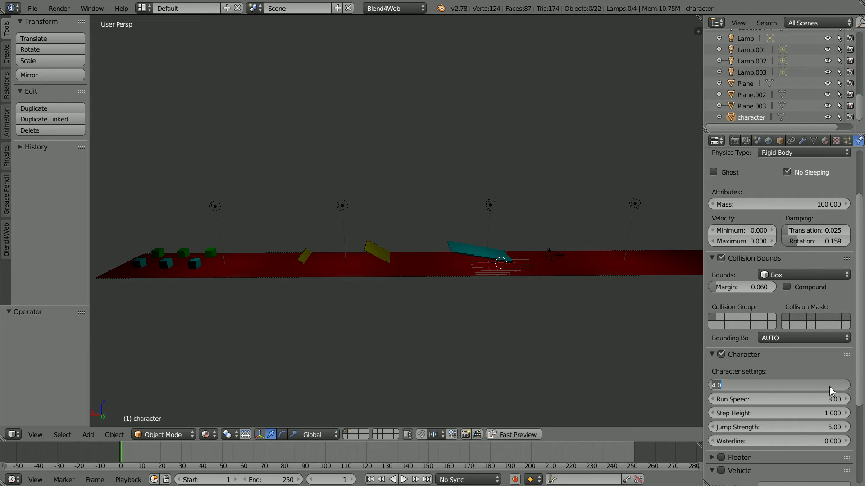
type("10")
key("Return")
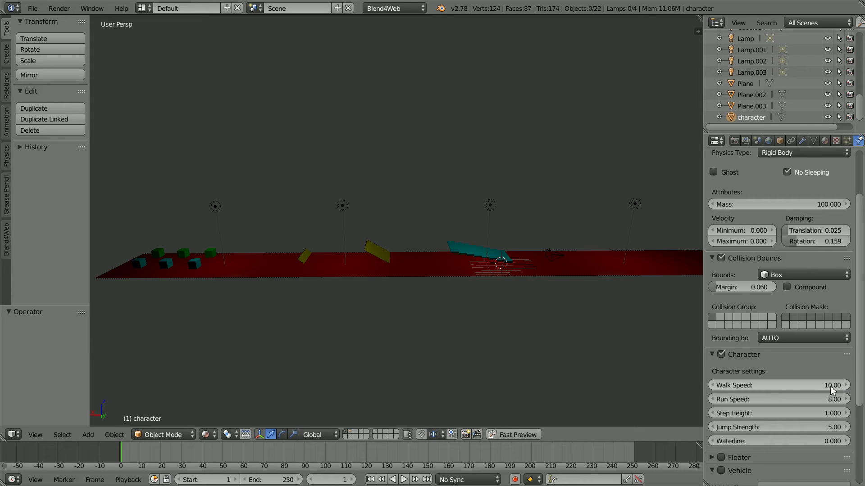
left_click(789, 398)
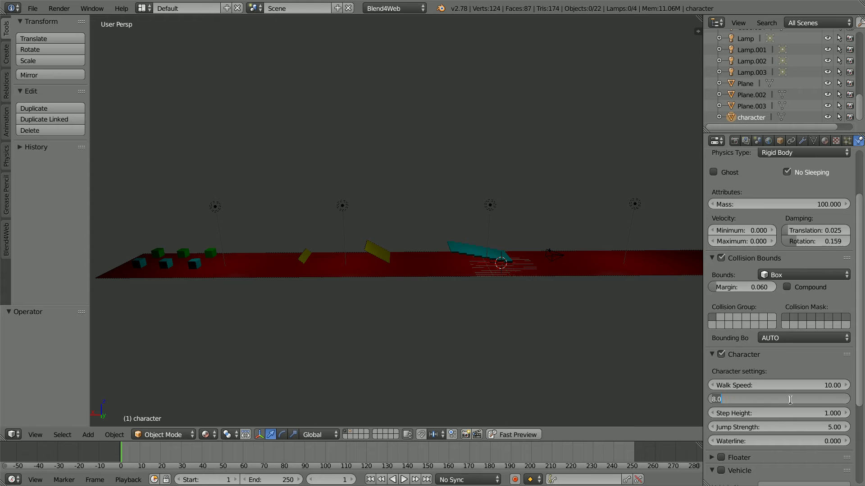
type("99")
key("Return")
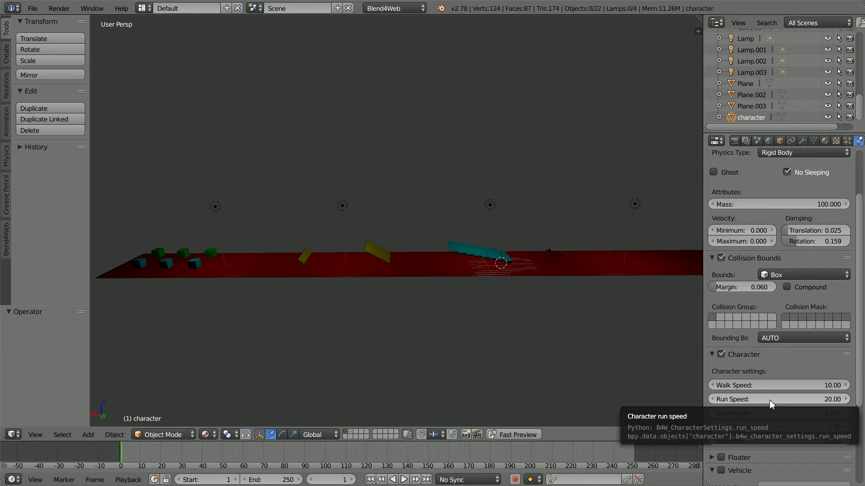
left_click(785, 413)
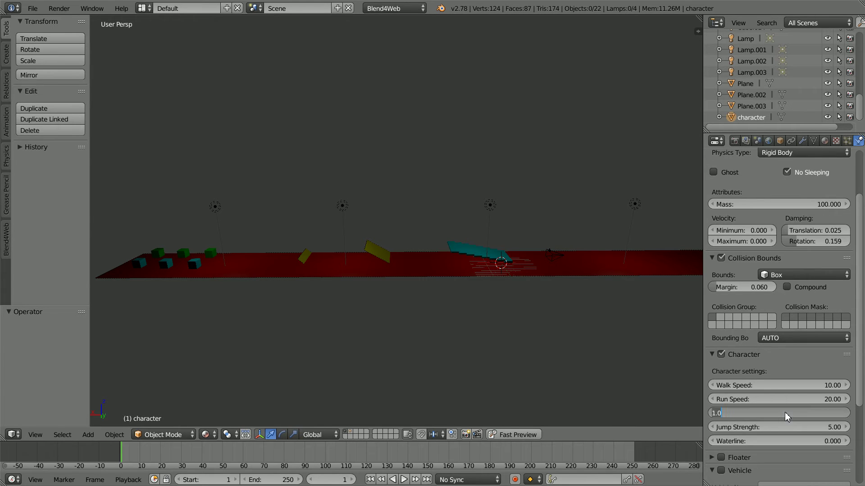
type("99")
key("Return")
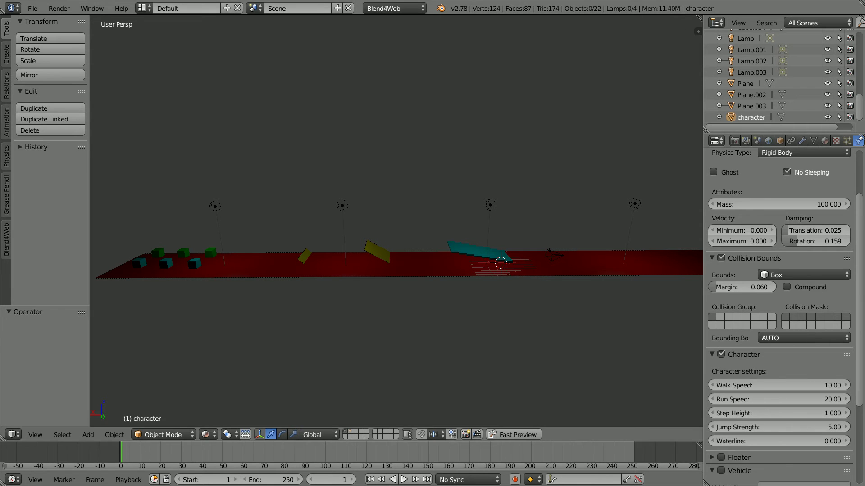
Undo the speed edits, switch the new scene to the Blend4Web engine with its recommended options.
key("ctrl+z")
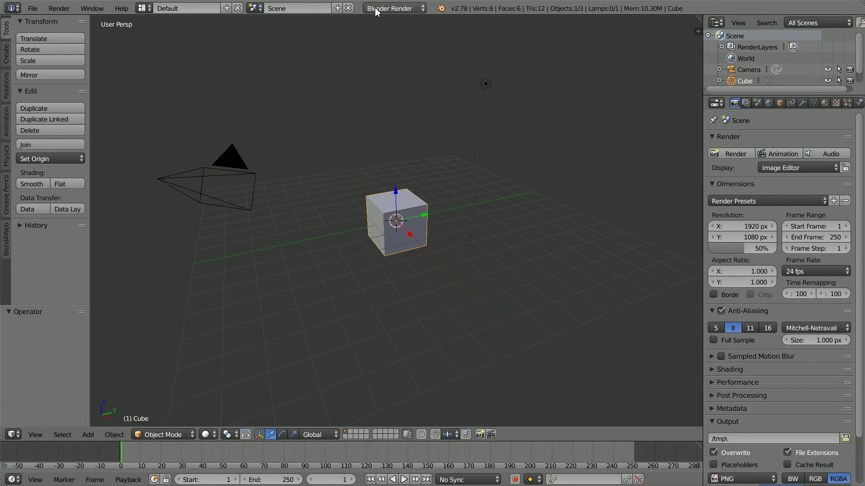
left_click(412, 9)
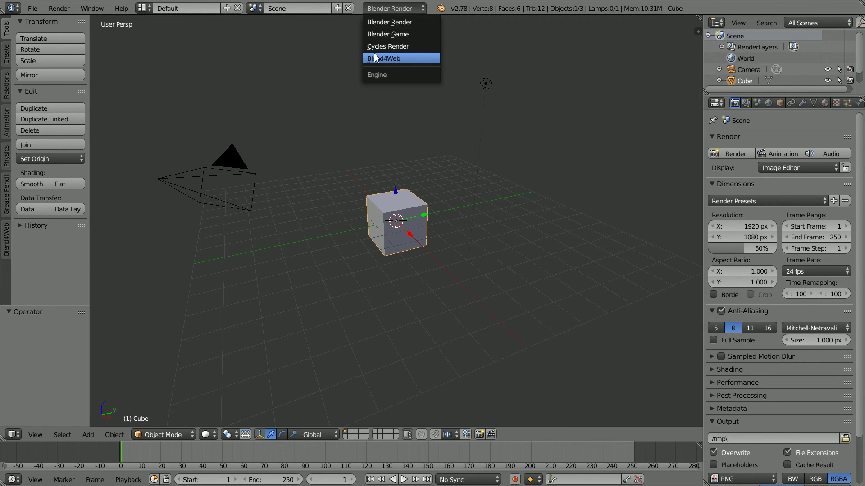
left_click(411, 59)
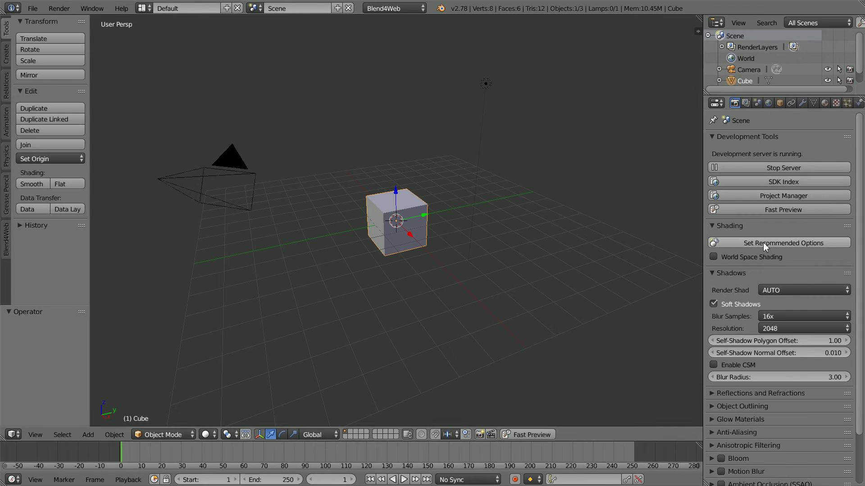
left_click(838, 243)
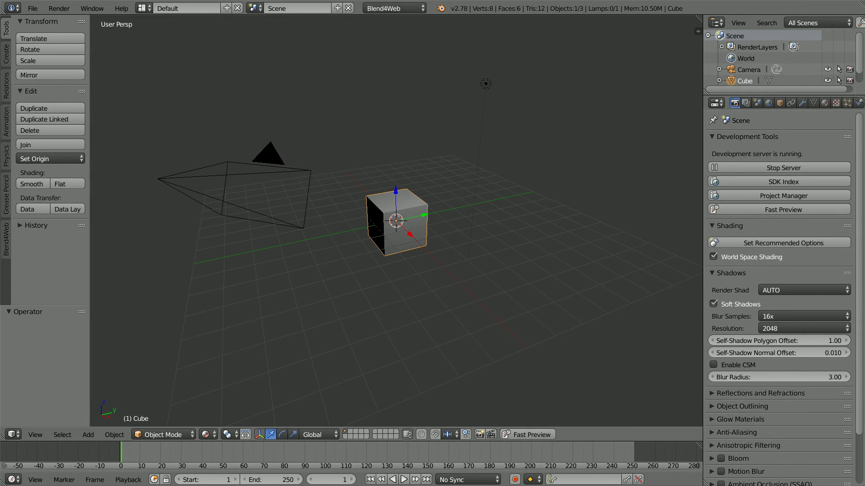
Scale the cube to Y 4 and Z 0.2 and set its Z location to 0.2.
left_click(780, 103)
left_click(827, 196)
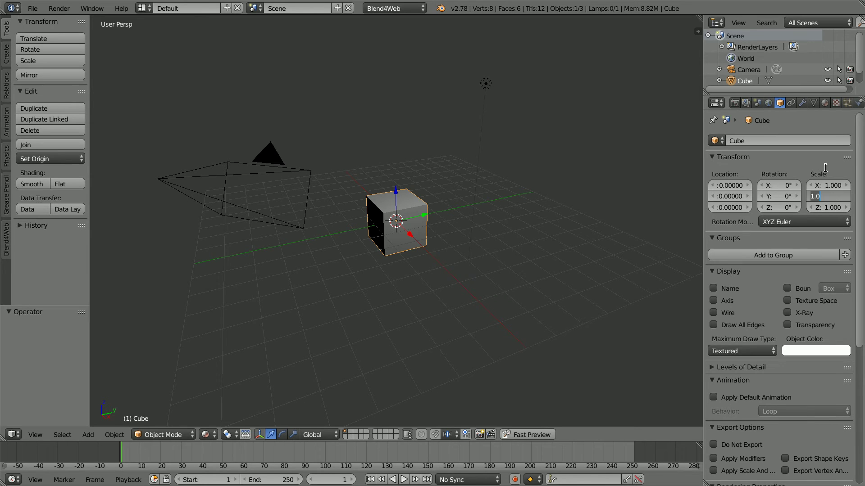
type("4")
key("Tab")
key("BackSpace")
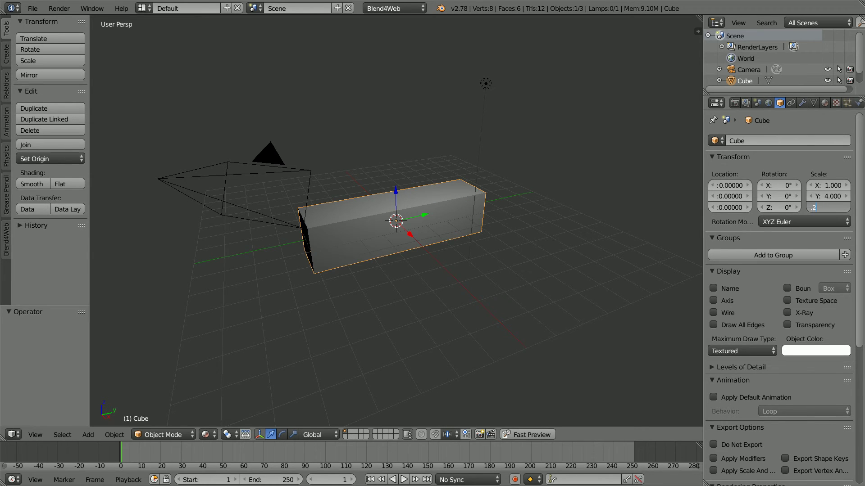
key("Return")
left_click(730, 207)
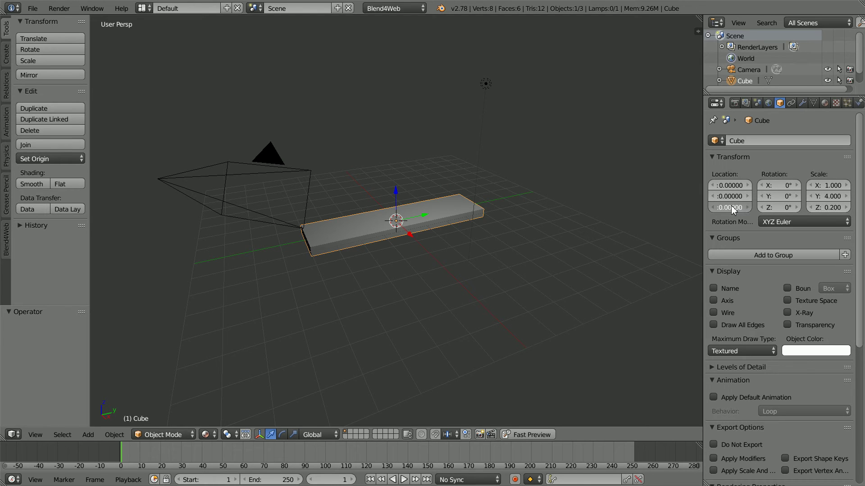
type(".2")
key("Return")
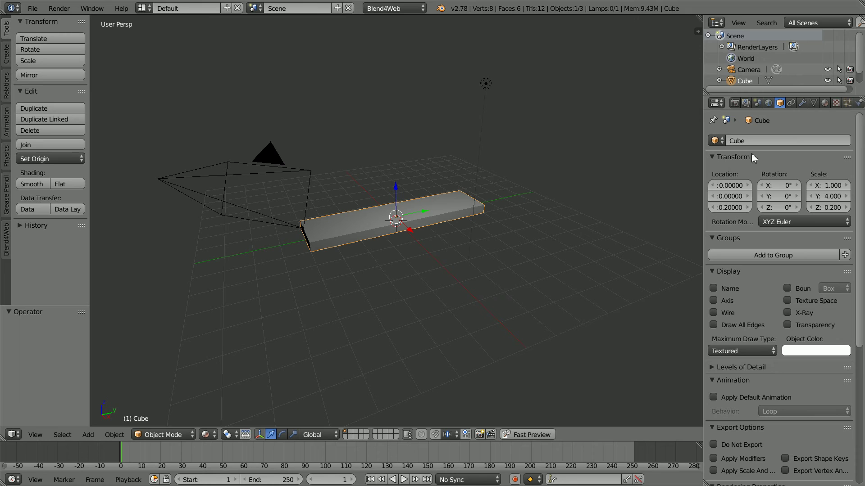
Rename the slab object to 'stair'.
left_click(742, 143)
type("stair")
key("Return")
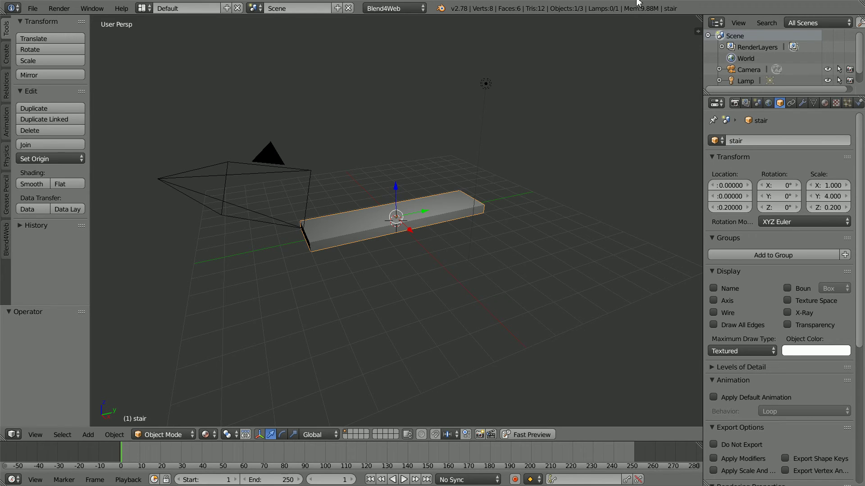
left_click(803, 103)
Add an Array modifier to stair with relative offset X -1 and Z 1.
left_click(778, 141)
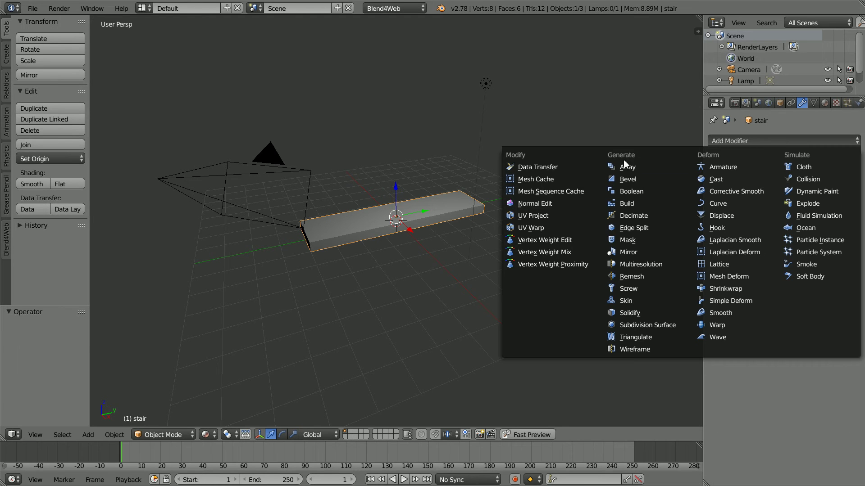
left_click(644, 169)
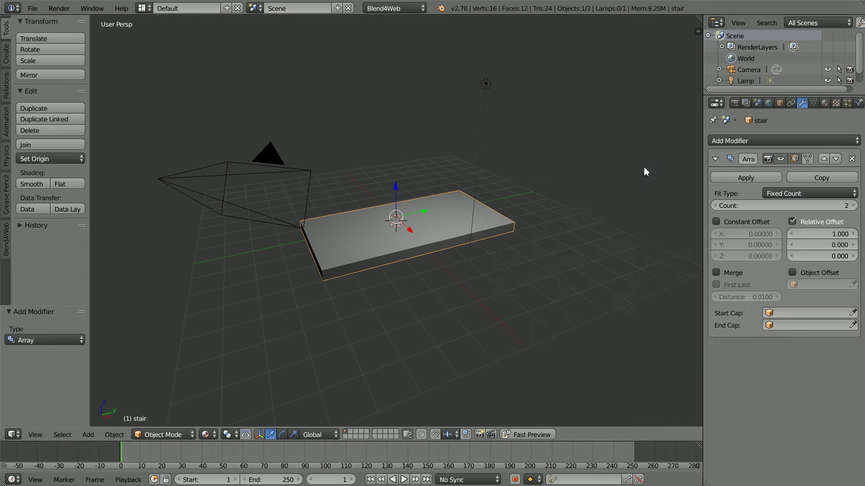
left_click(817, 233)
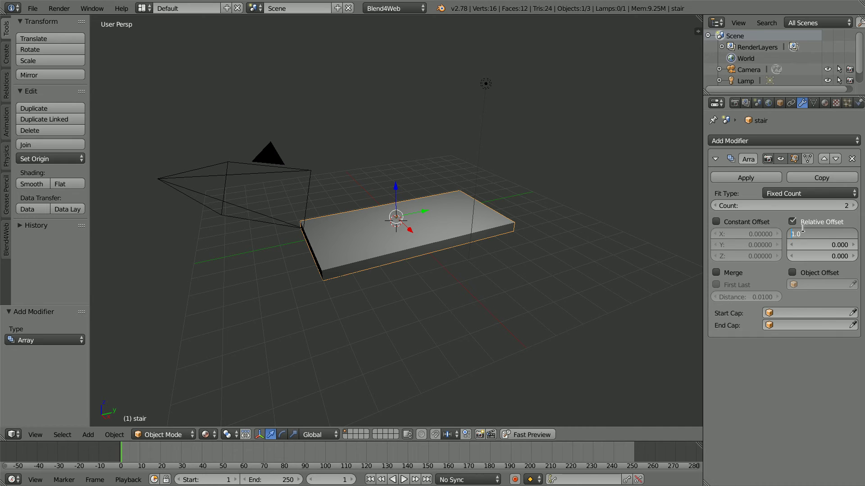
left_click(809, 255)
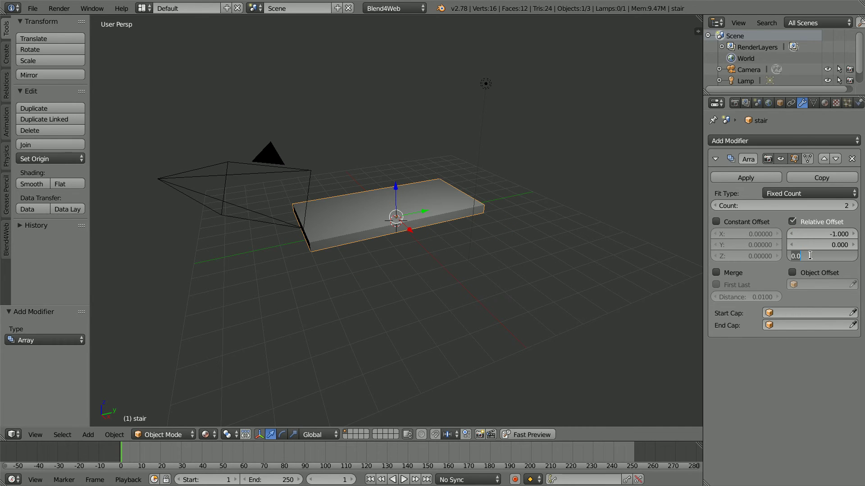
type("1")
key("Return")
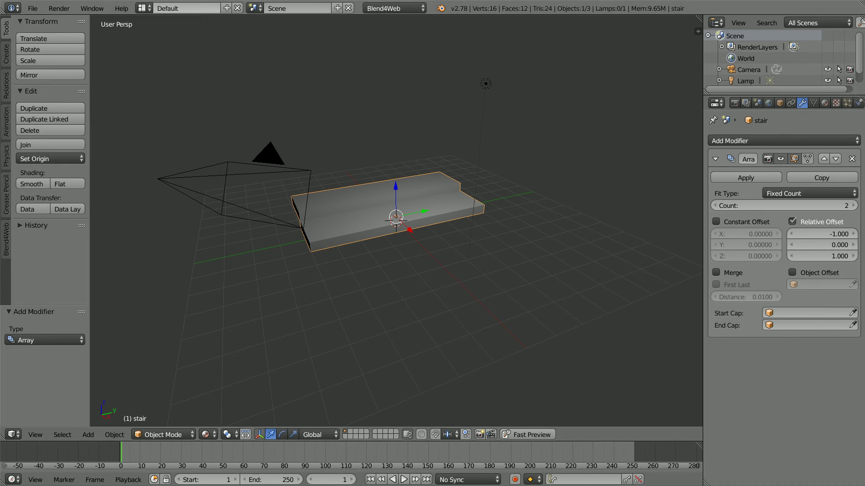
Set the array count to 3 and apply the modifier.
left_click(853, 206)
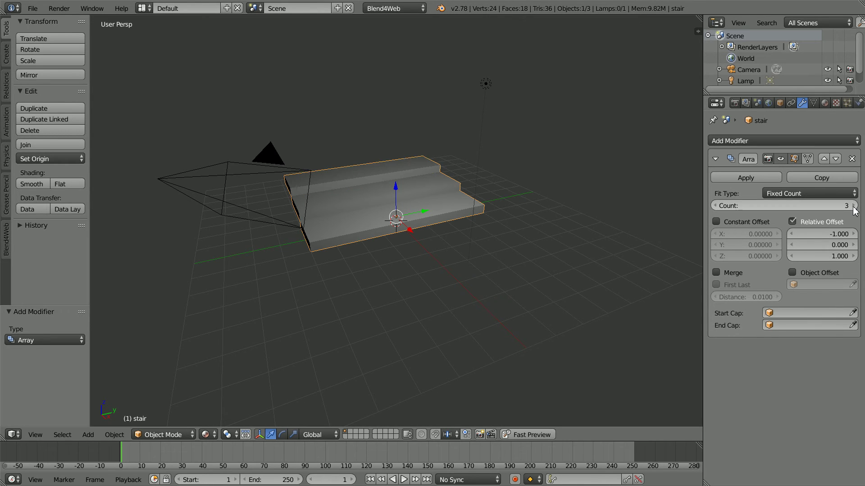
left_click(853, 206)
left_click(854, 206)
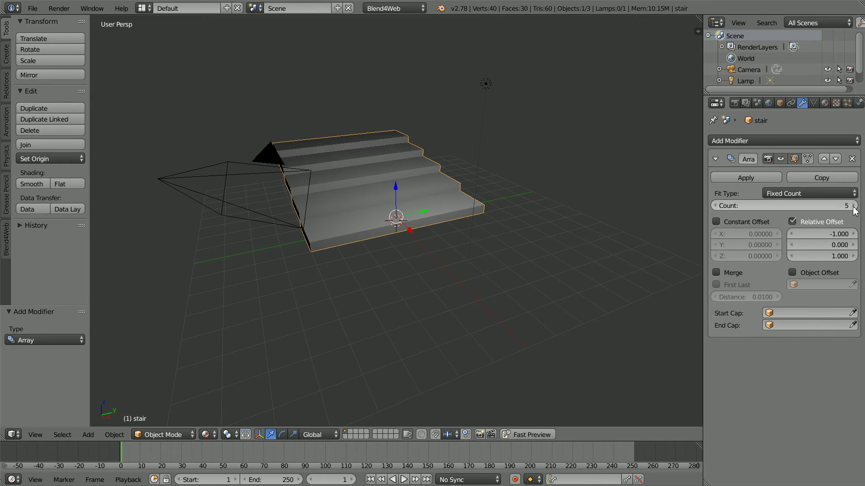
left_click(714, 205)
left_click(714, 205)
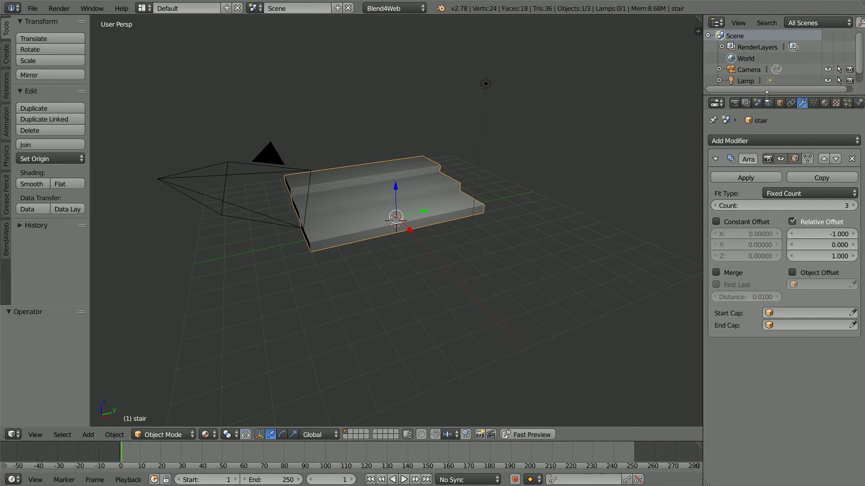
left_click_drag(766, 92, 767, 145)
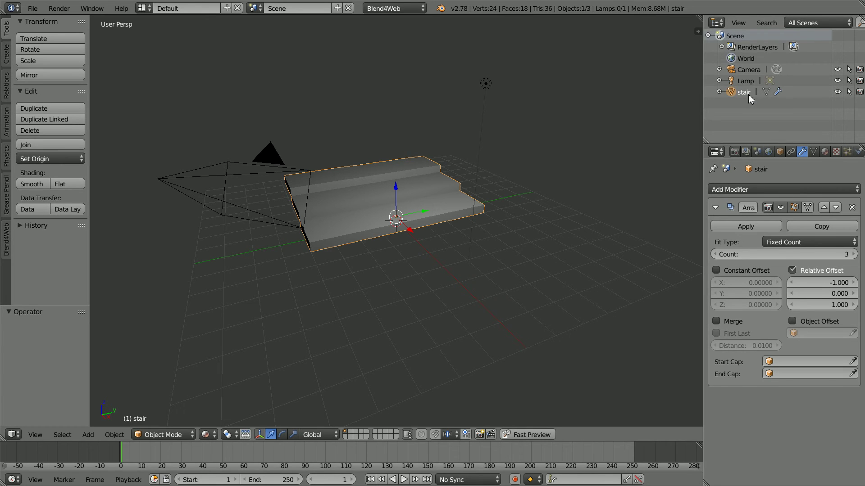
left_click(760, 228)
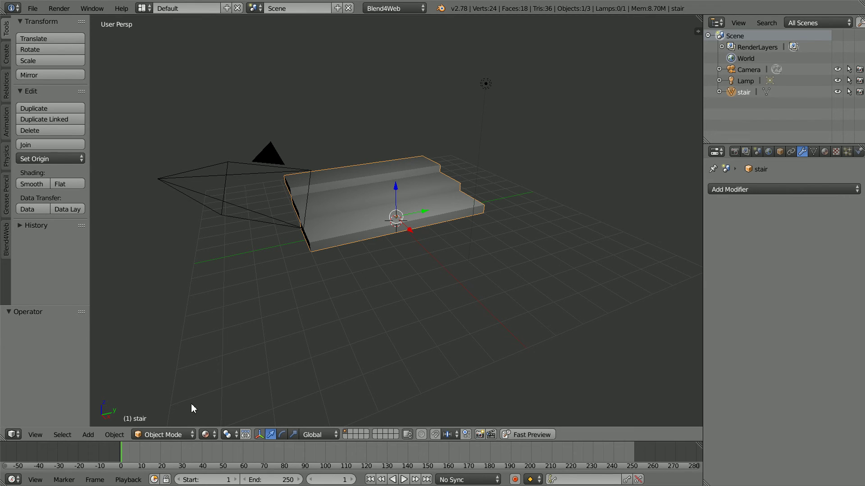
In Edit Mode, separate the staircase mesh by loose parts into three steps.
left_click(166, 433)
left_click(174, 409)
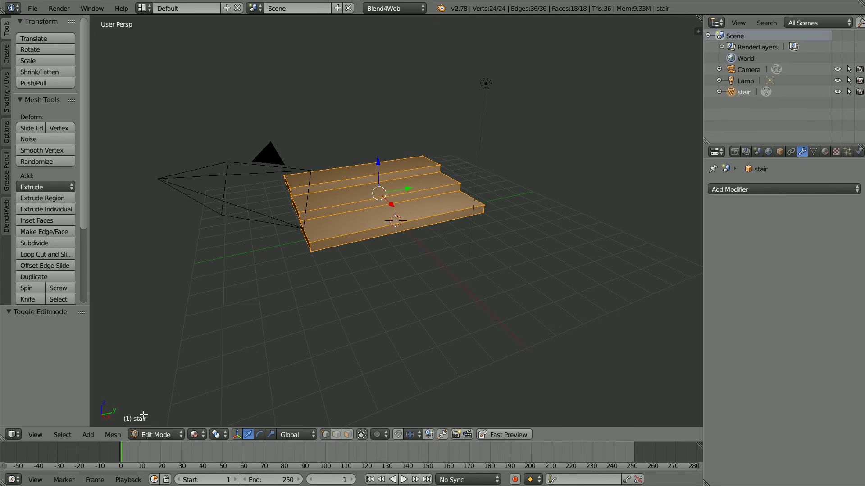
left_click(116, 434)
mouse_move(120, 290)
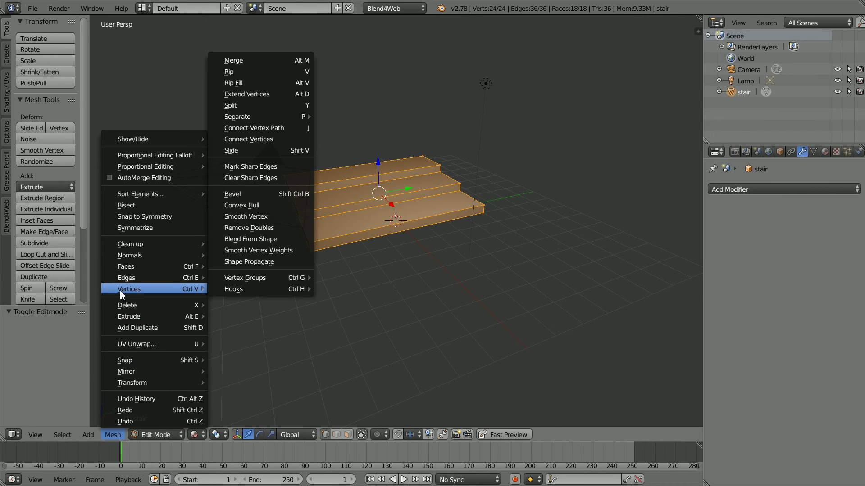
mouse_move(237, 117)
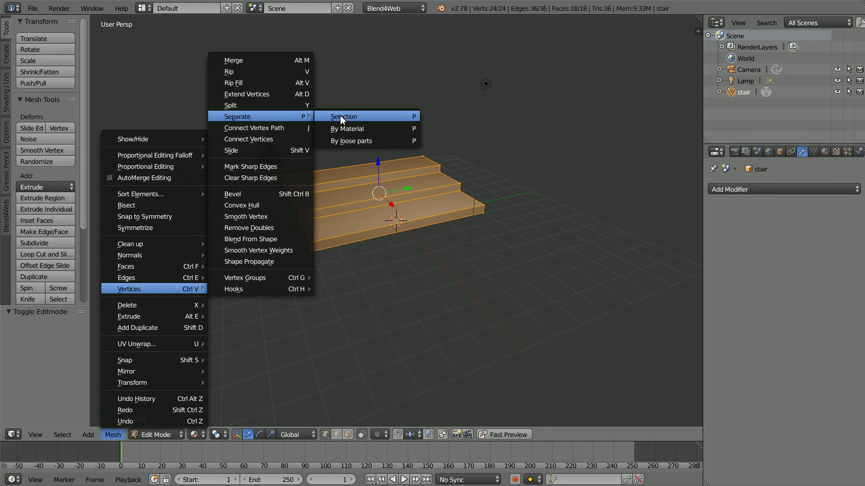
left_click(390, 142)
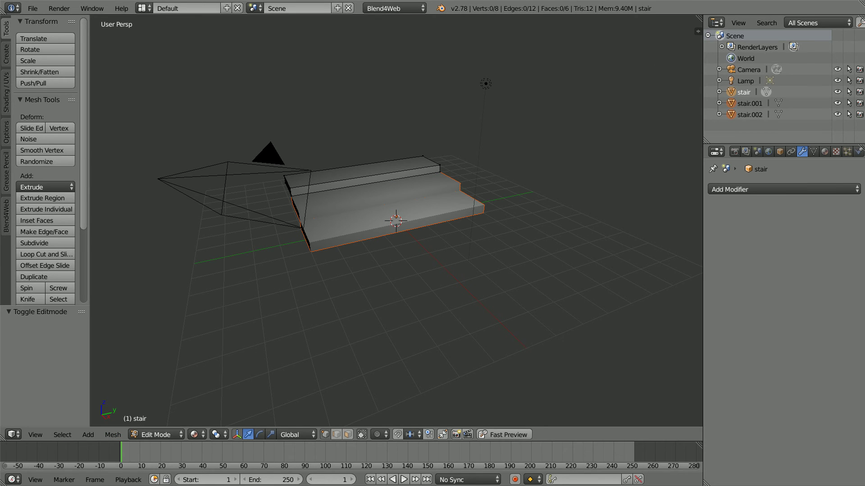
Return to Object Mode and set each step's origin to its geometry.
left_click(161, 433)
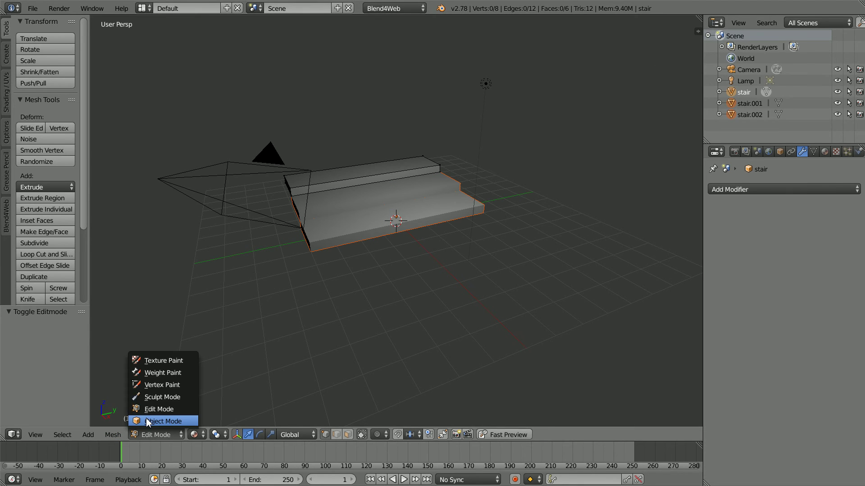
left_click(162, 421)
left_click(112, 435)
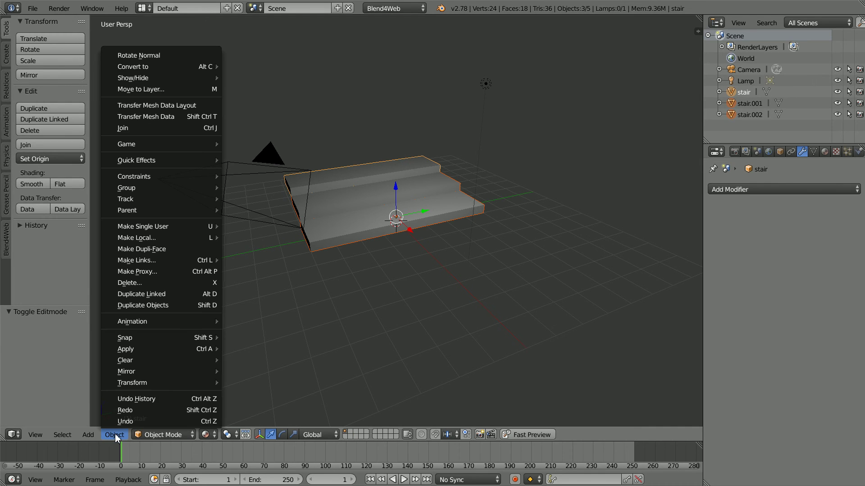
mouse_move(133, 382)
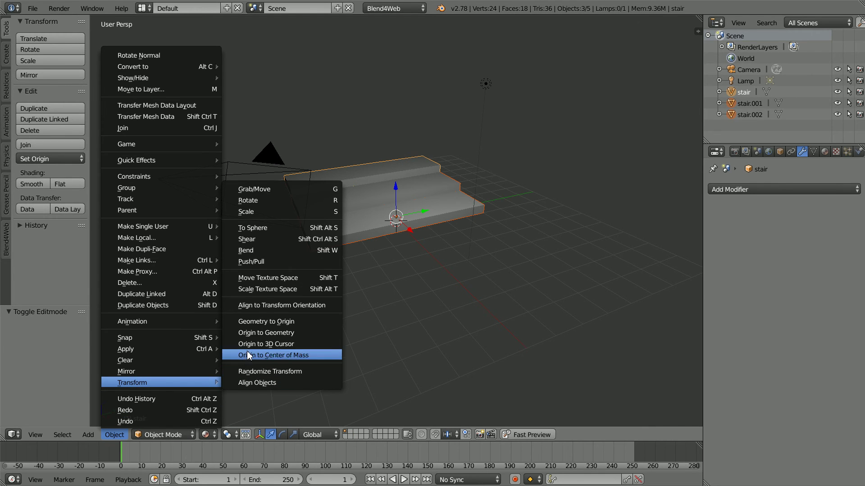
left_click(316, 337)
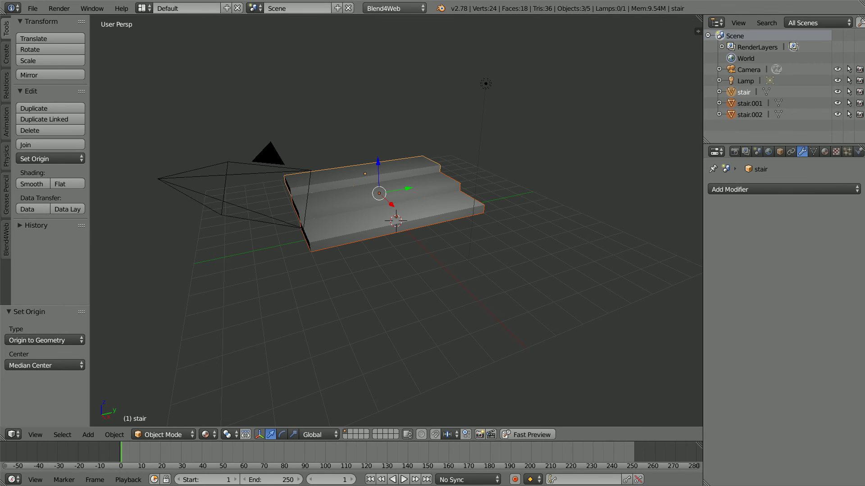
Enable Object Physics and Collision Bounds on stair, stair.002 and stair.001.
left_click(859, 153)
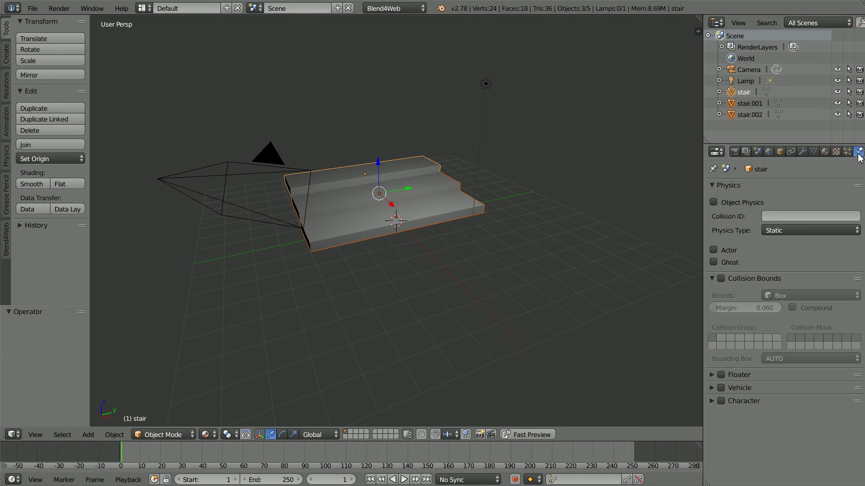
left_click(714, 204)
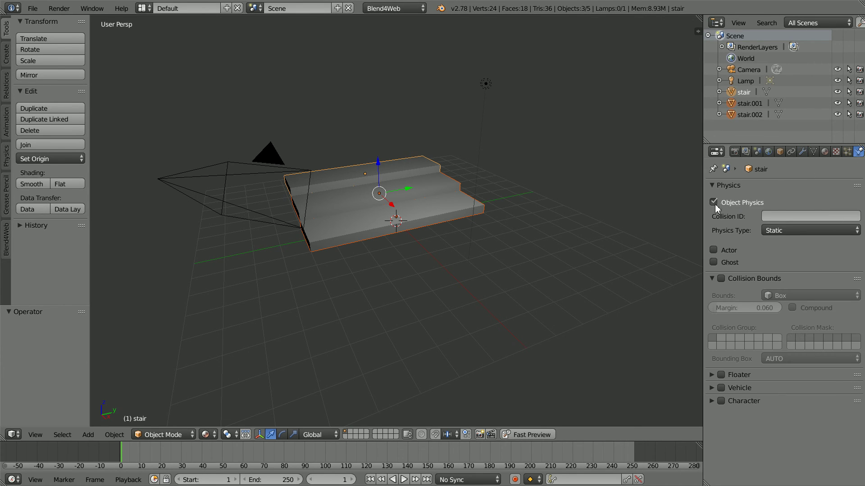
left_click(721, 278)
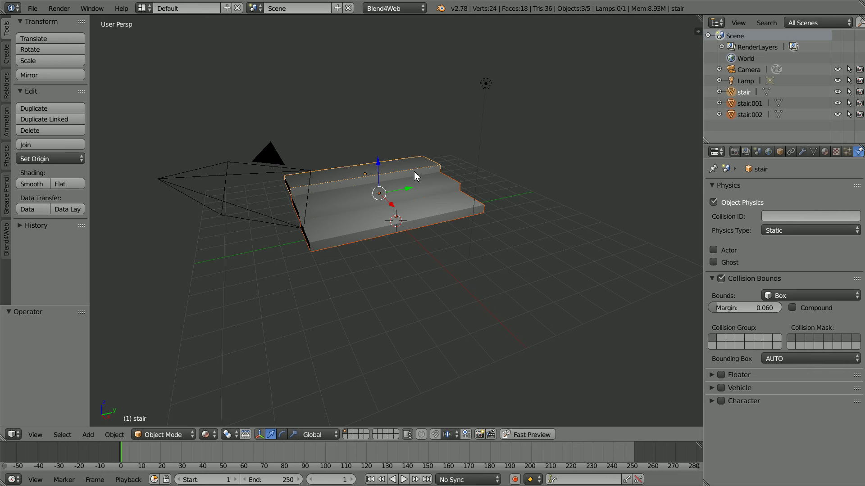
right_click(444, 187)
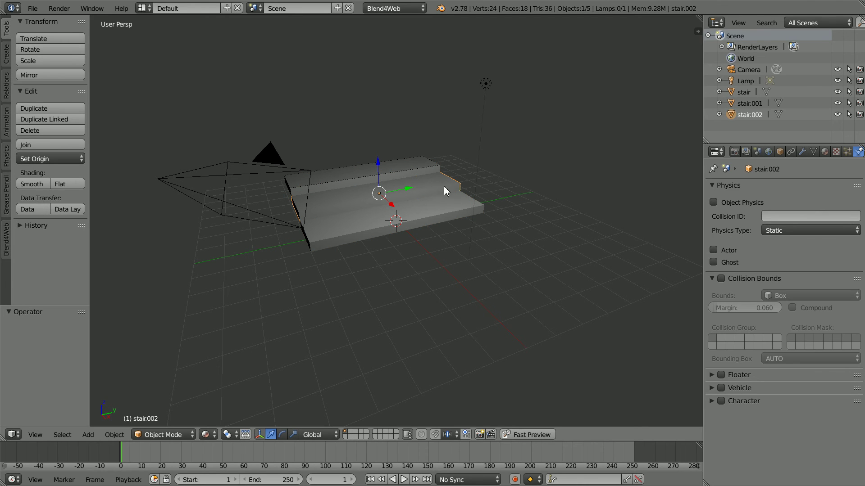
left_click(714, 203)
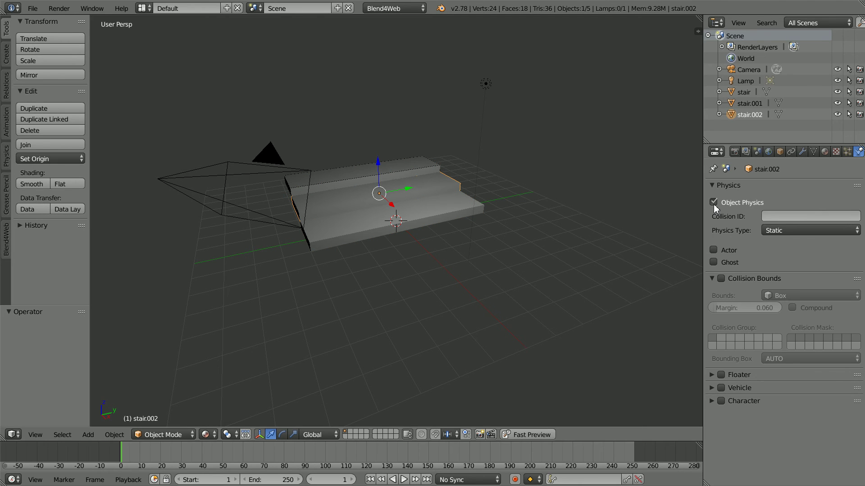
left_click(721, 279)
right_click(464, 211)
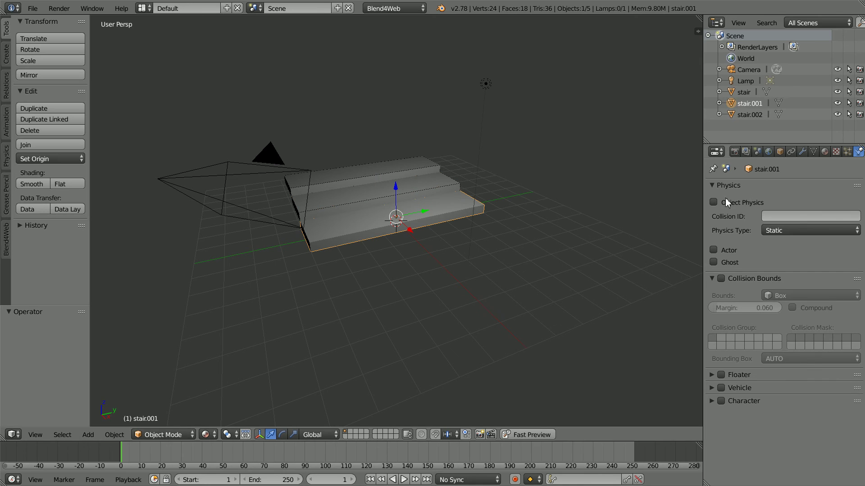
left_click(713, 204)
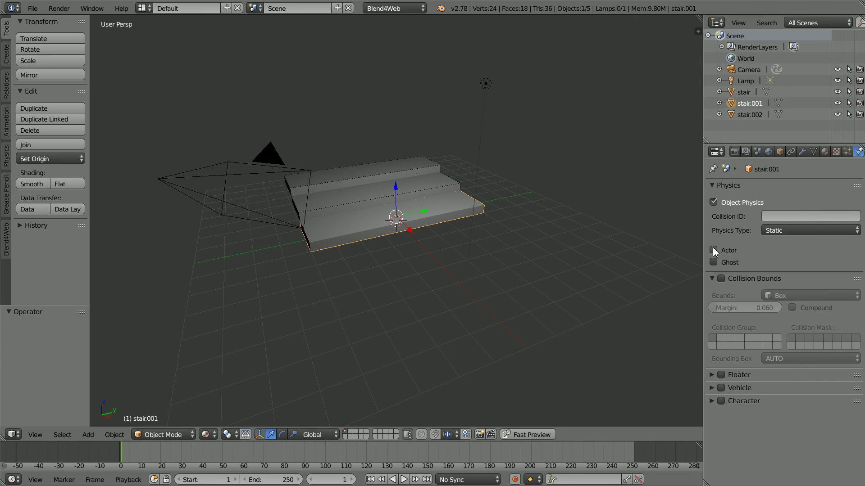
left_click(721, 278)
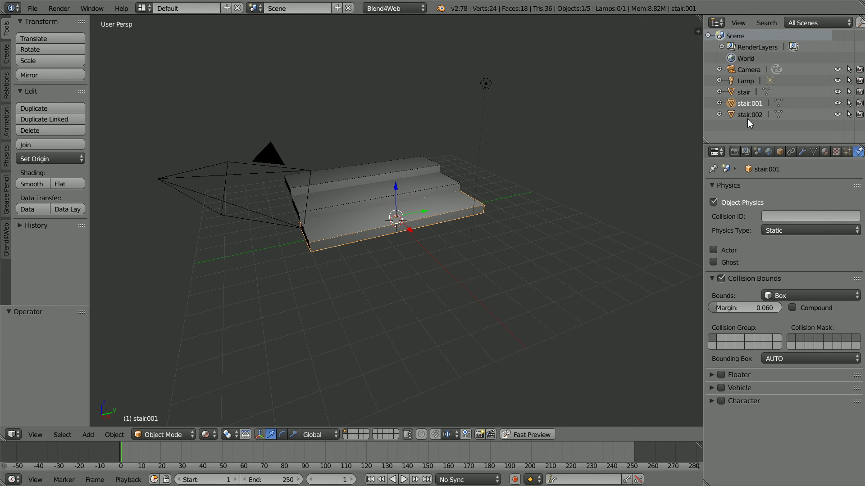
Create a new group for stair.001 and name it 'stairs'.
left_click(780, 151)
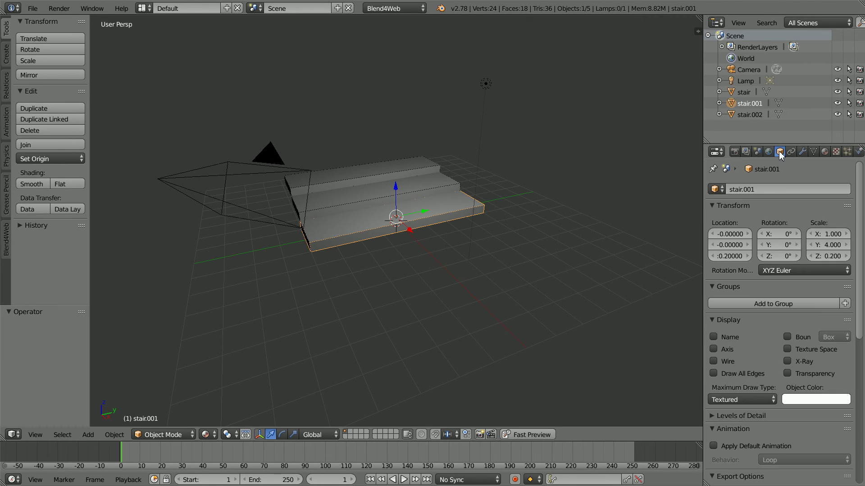
left_click(794, 304)
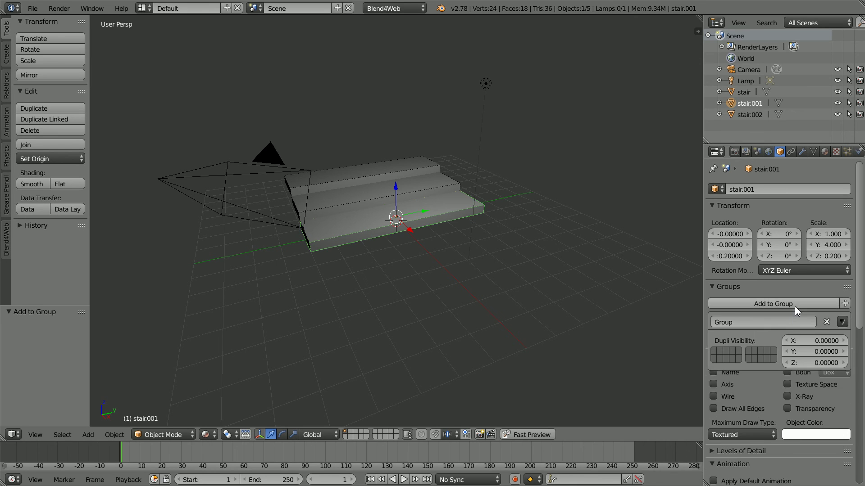
left_click(762, 321)
type("s")
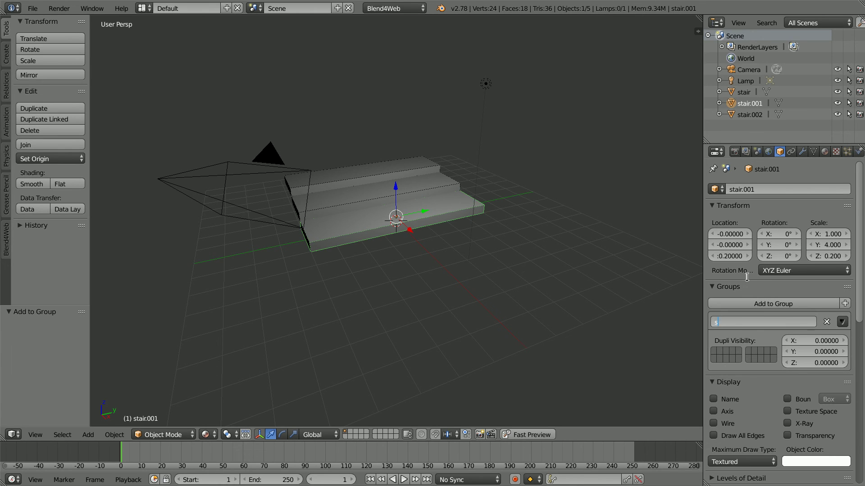
type("tairs")
key("Return")
Add stair.002 and stair to the existing 'stairs' group.
right_click(418, 190)
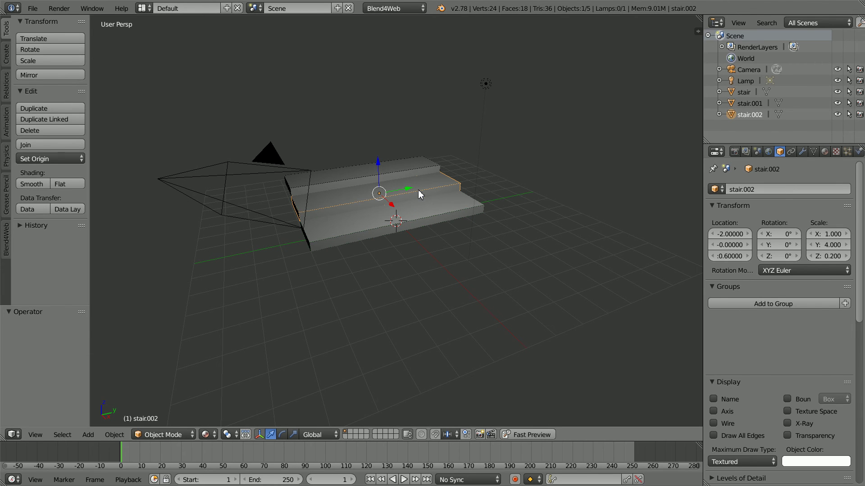
left_click(736, 303)
left_click(739, 324)
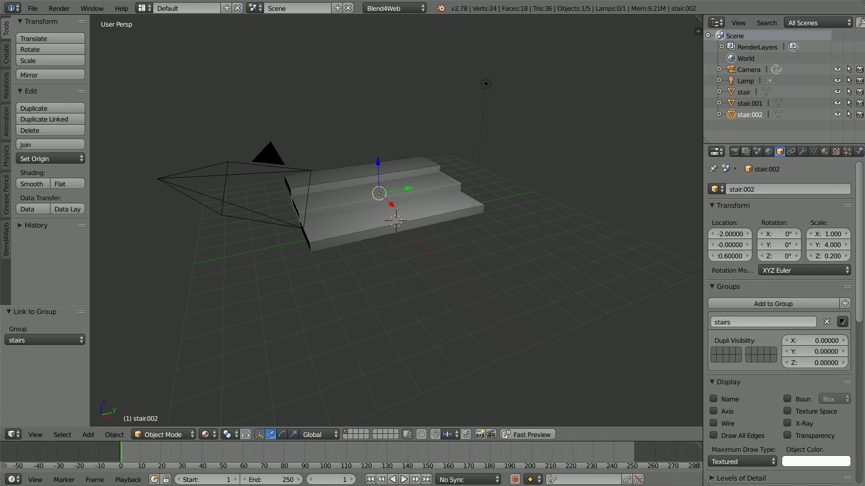
right_click(396, 174)
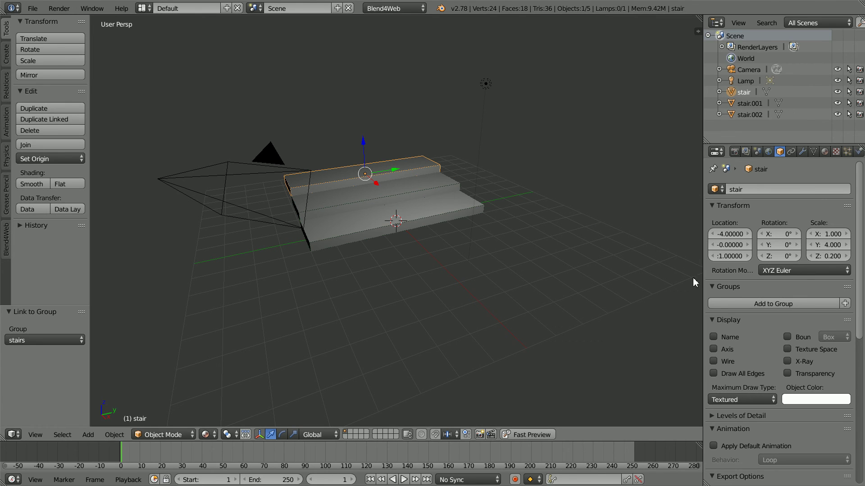
left_click(721, 301)
left_click(739, 323)
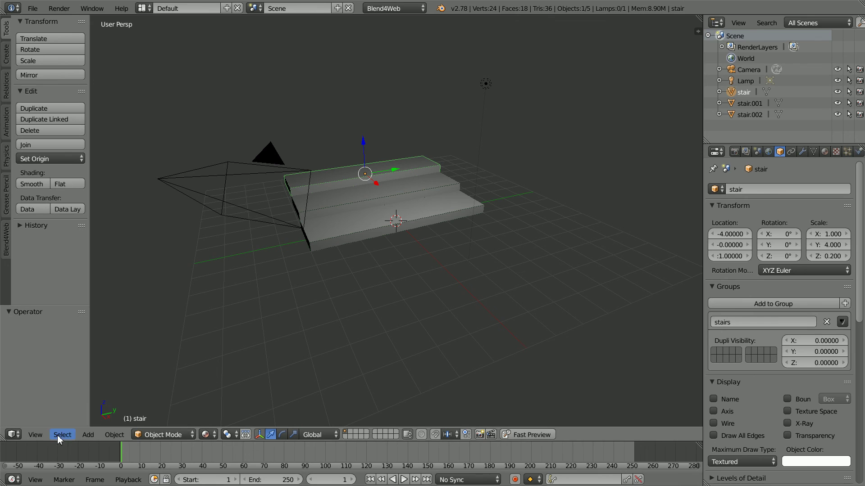
Select all objects in the stairs group, move them 4 units along Y, then request a new file.
left_click(71, 435)
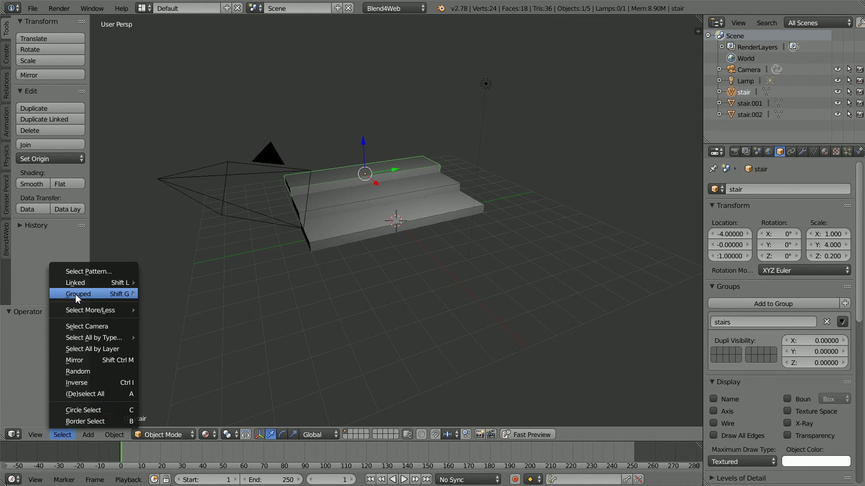
mouse_move(103, 294)
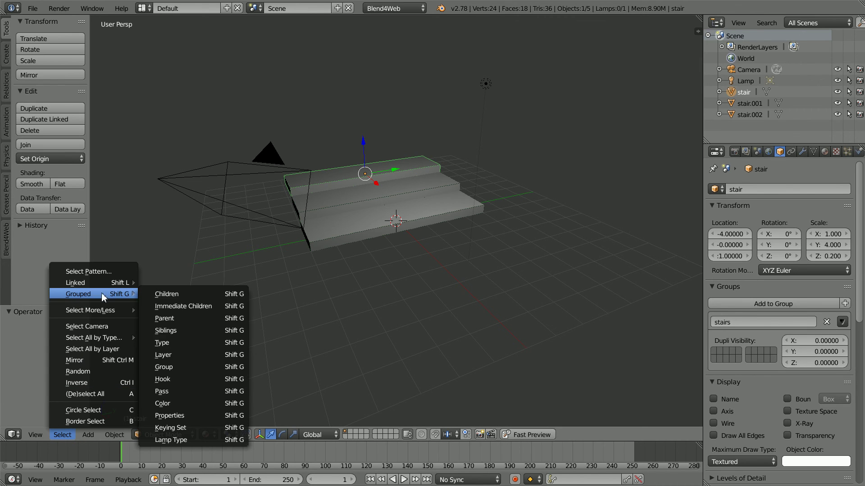
left_click(200, 368)
key("g")
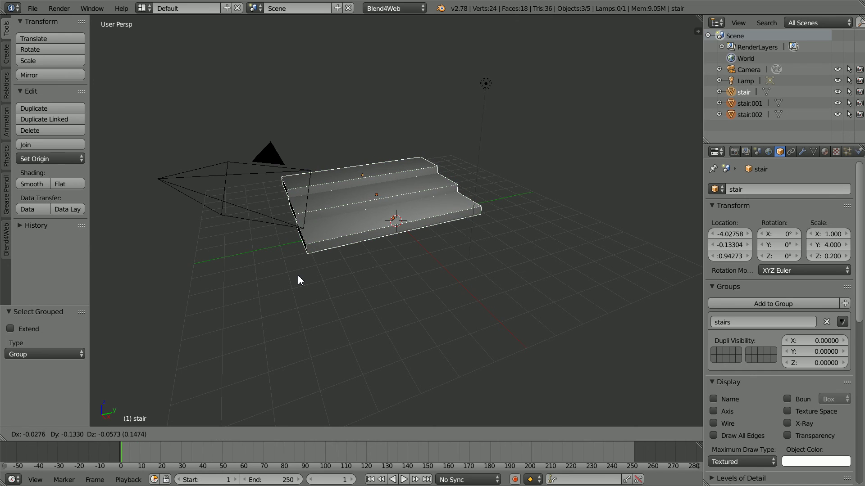
key("y")
type("4")
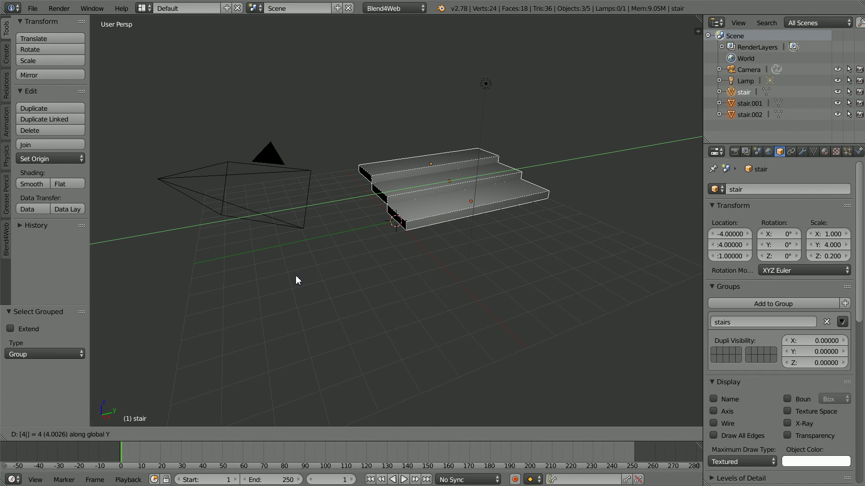
key("Return")
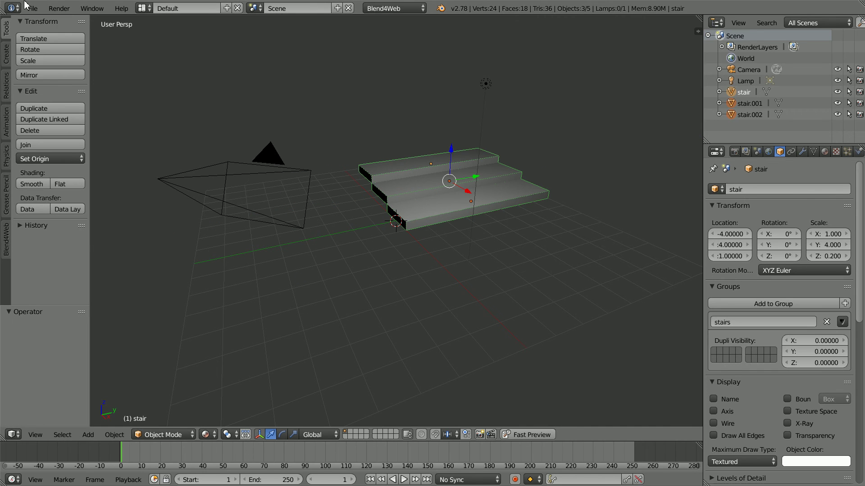
left_click(32, 8)
left_click(45, 23)
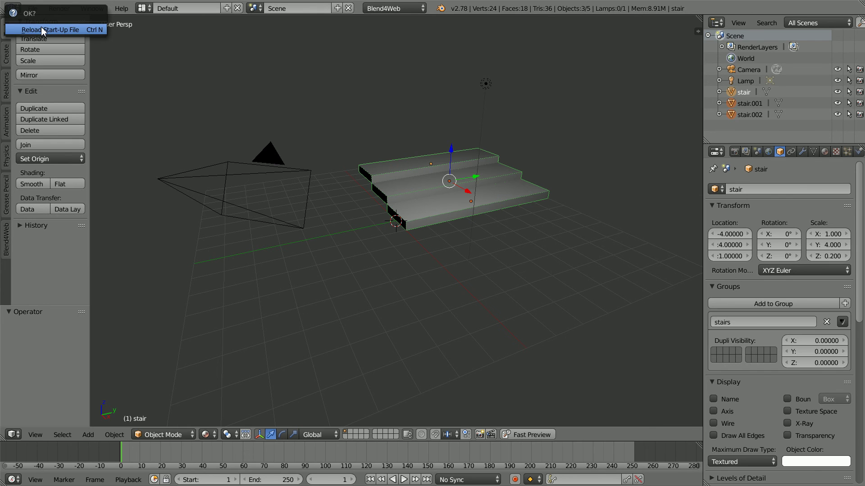
Reload the start-up scene and set the render engine to Blend4Web.
left_click(41, 30)
left_click(378, 8)
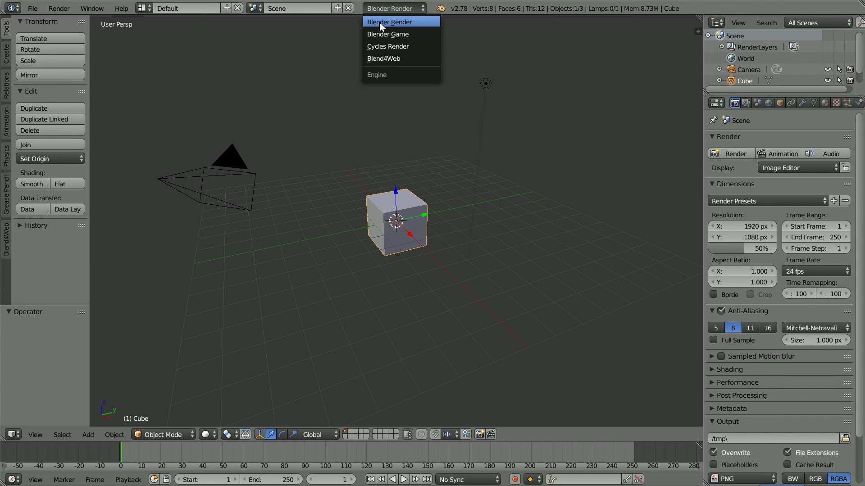
left_click(382, 58)
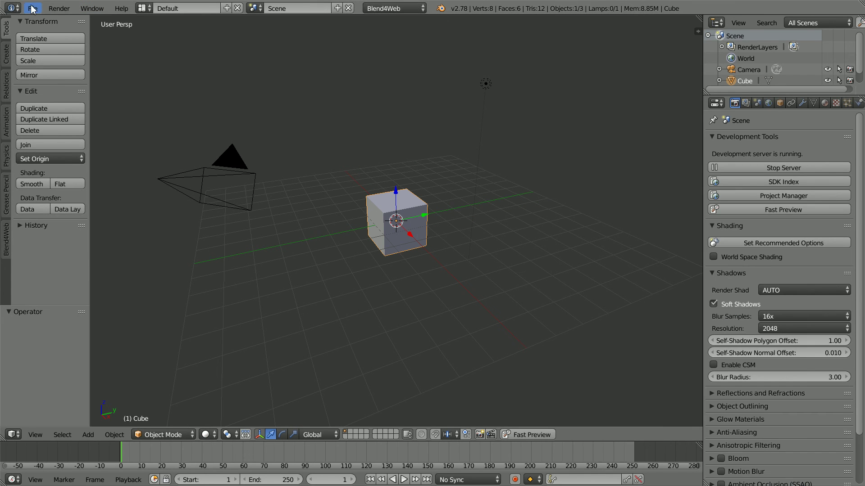
Append the stairs group from stairTut9.blend in the fps folder into the scene.
left_click(32, 8)
left_click(61, 184)
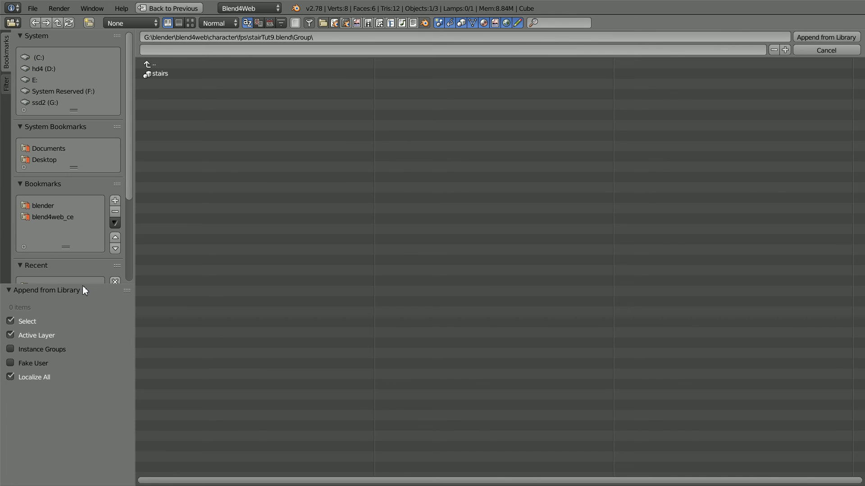
left_click_drag(83, 285, 81, 306)
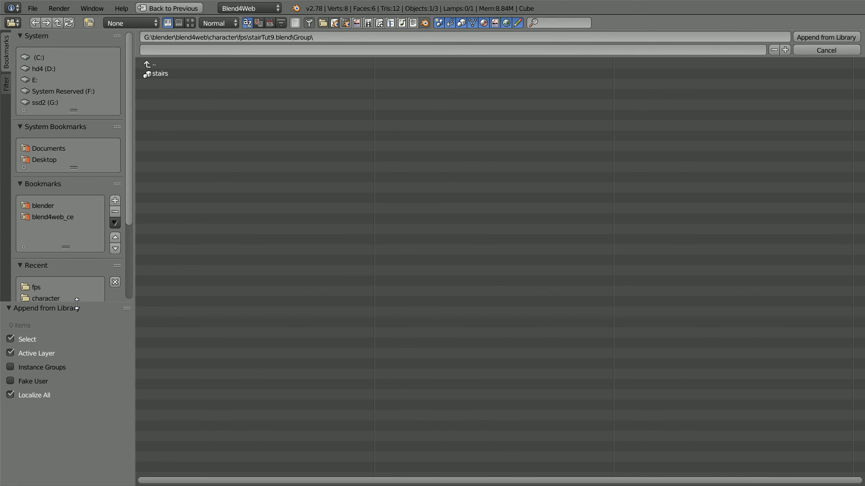
left_click(36, 288)
left_click(164, 280)
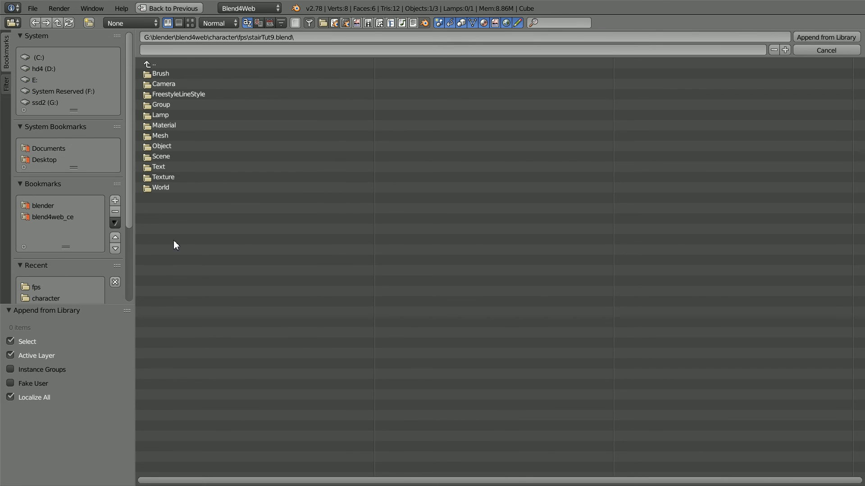
left_click(160, 105)
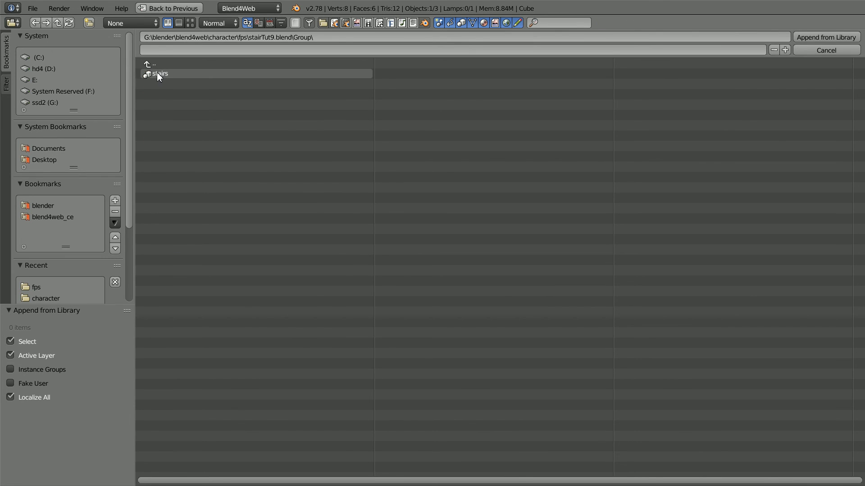
left_click(157, 73)
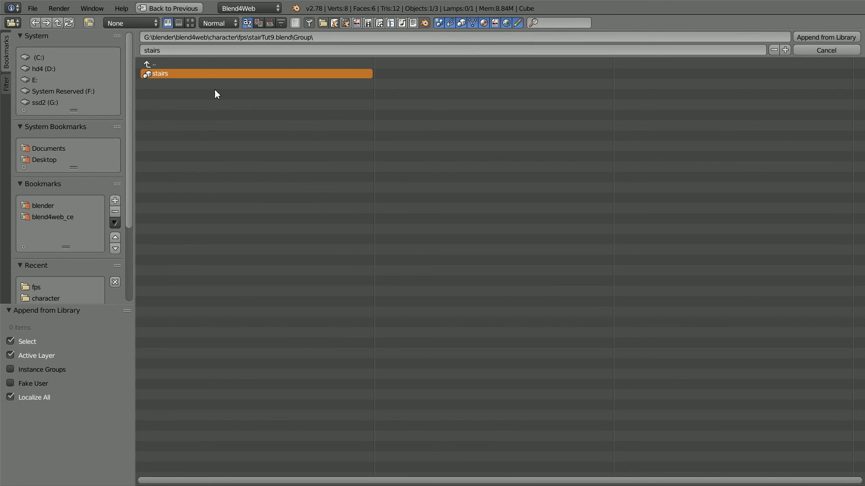
left_click(808, 35)
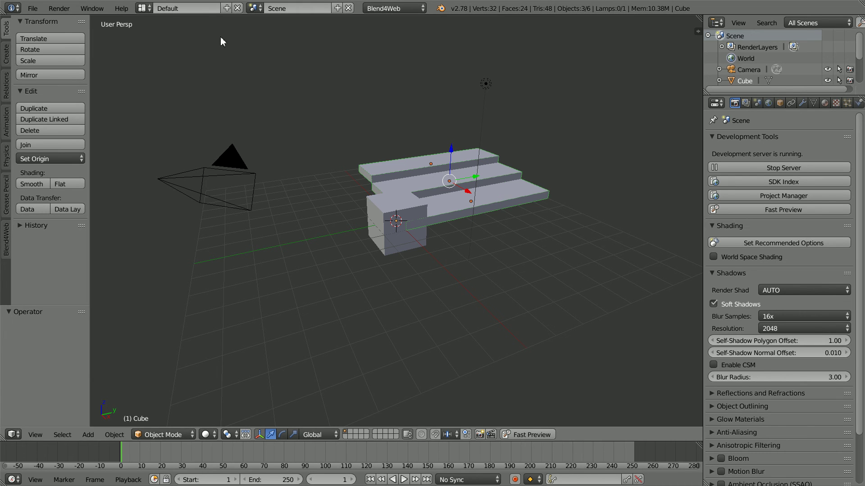
Reopen stairTut9.blend from the recent files list to show the three grouped steps.
left_click(39, 9)
mouse_move(131, 45)
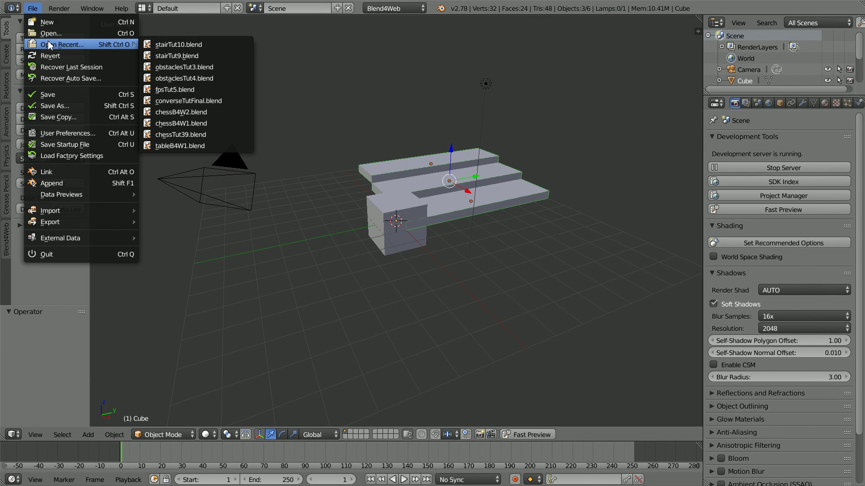
left_click(172, 55)
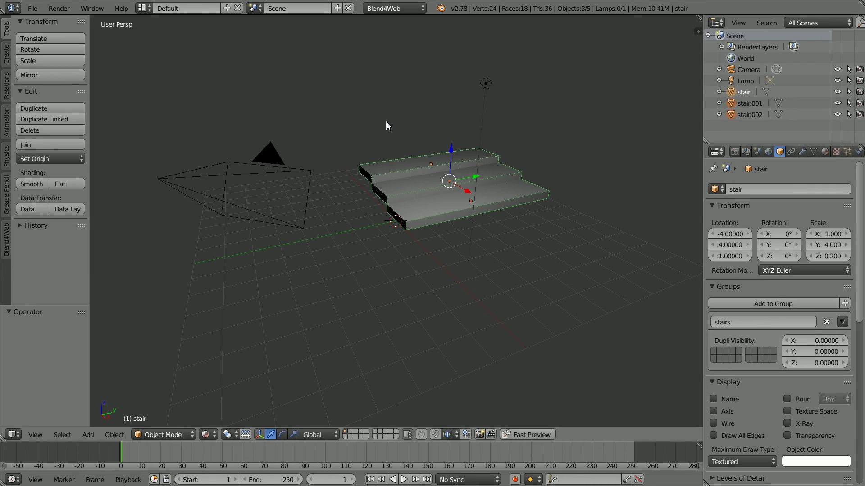